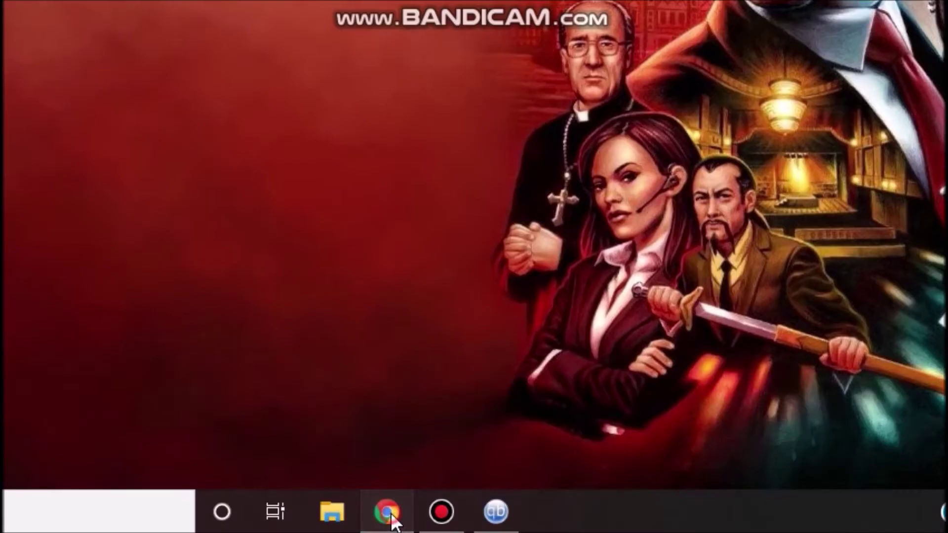
Step: Look over the µTorrent download options in Chrome, then close that page to reveal qBittorrent's downloads page
{"action": "left_click", "coordinate": [387, 512]}
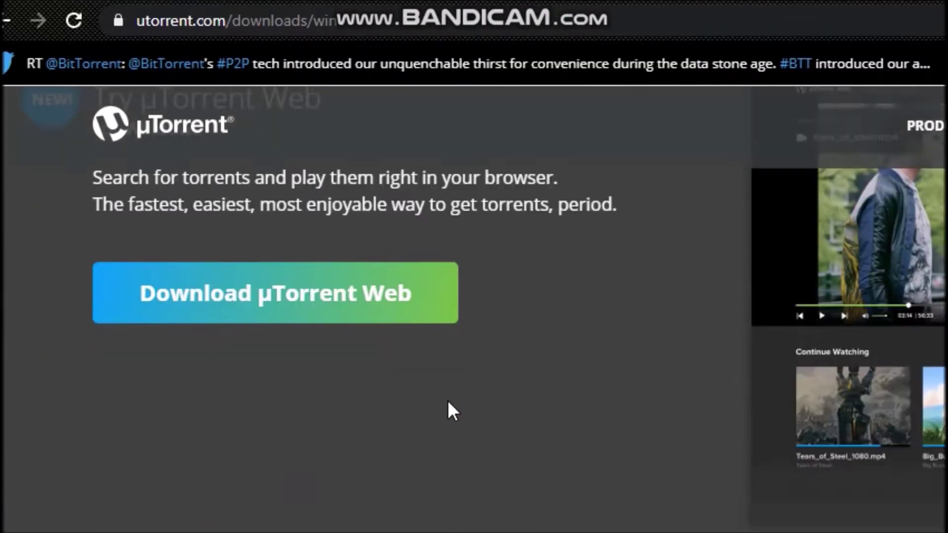
{"action": "scroll", "coordinate": [445, 401], "scroll_direction": "down", "scroll_amount": 10}
{"action": "scroll", "coordinate": [288, 369], "scroll_direction": "down", "scroll_amount": 5}
{"action": "scroll", "coordinate": [290, 360], "scroll_direction": "up", "scroll_amount": 4}
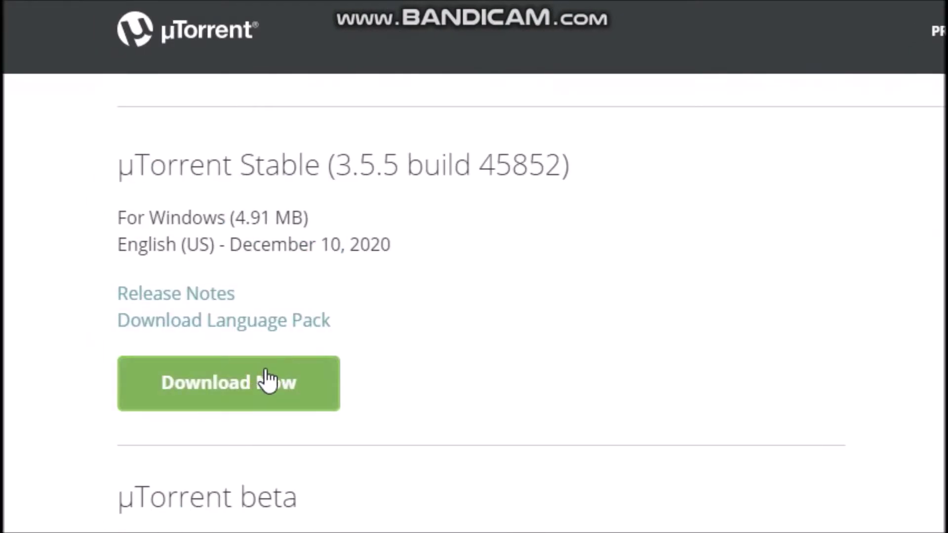
{"action": "scroll", "coordinate": [390, 395], "scroll_direction": "up", "scroll_amount": 5}
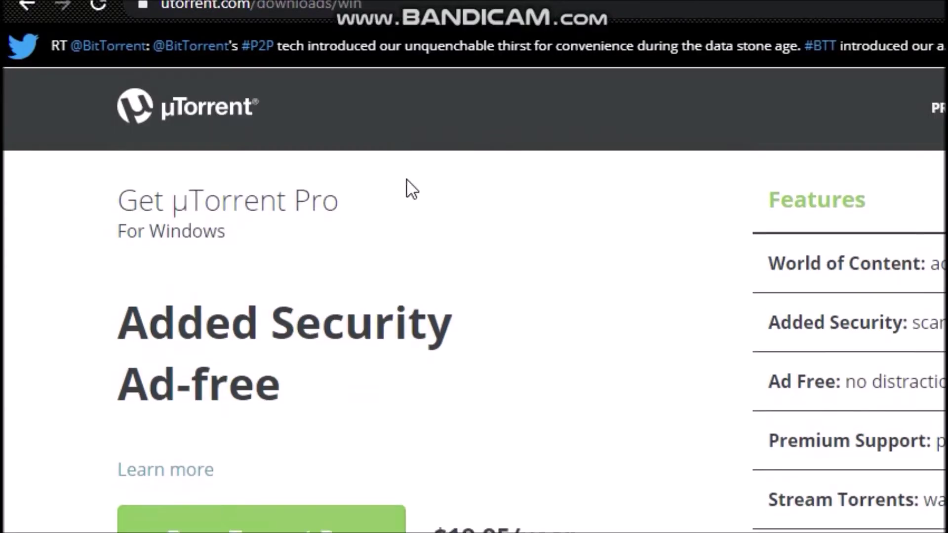
{"action": "scroll", "coordinate": [412, 189], "scroll_direction": "down", "scroll_amount": 5}
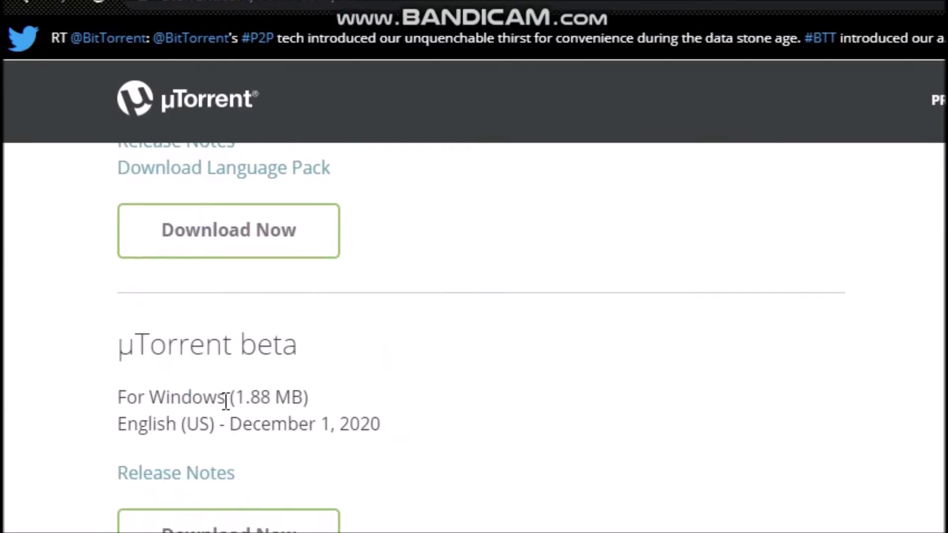
{"action": "scroll", "coordinate": [229, 406], "scroll_direction": "up", "scroll_amount": 1}
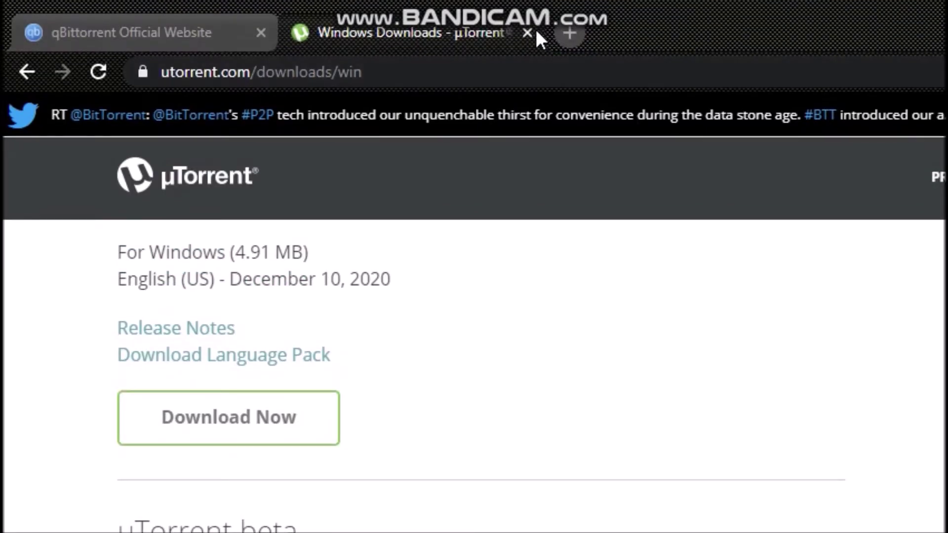
{"action": "left_click", "coordinate": [528, 33]}
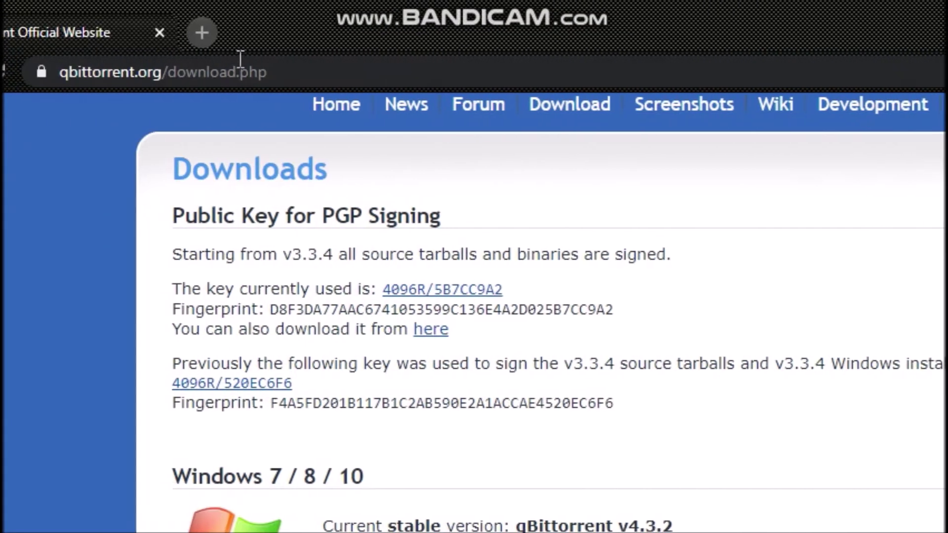
Step: Close Chrome and open Tools > Torrent Creator in qBittorrent
{"action": "left_click", "coordinate": [159, 33]}
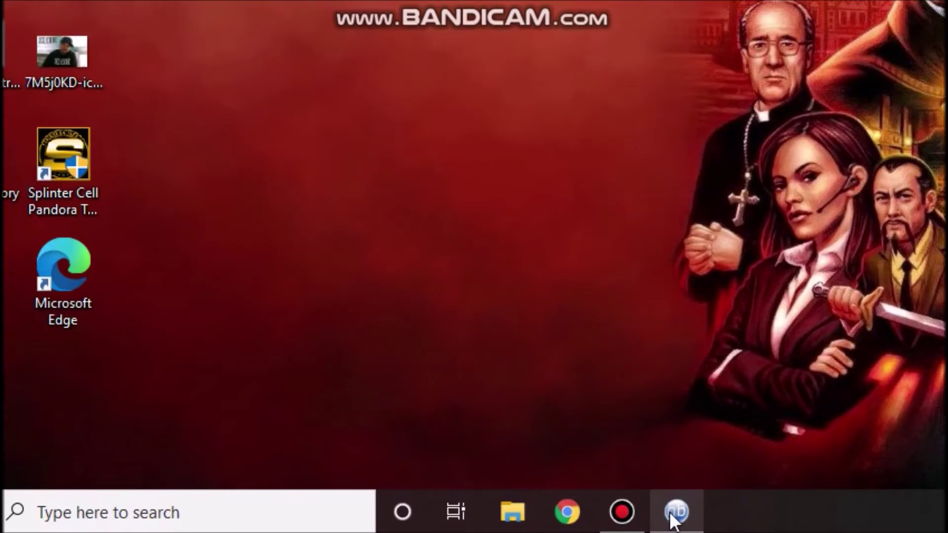
{"action": "left_click", "coordinate": [676, 513]}
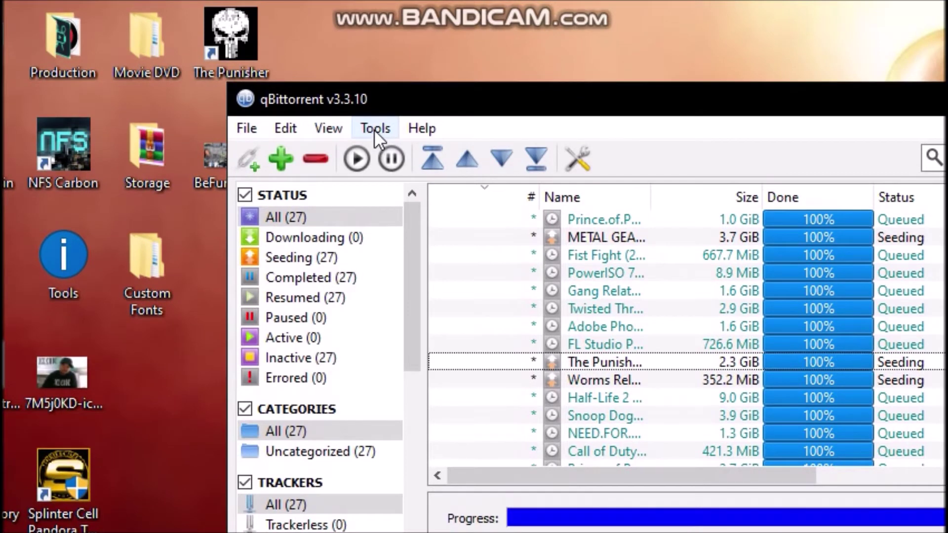
{"action": "left_click", "coordinate": [374, 129]}
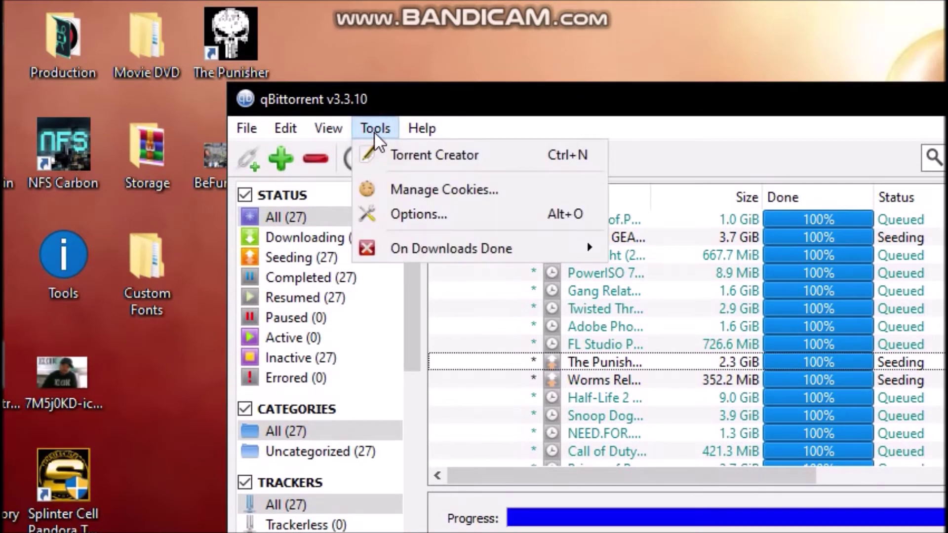
{"action": "left_click", "coordinate": [427, 160]}
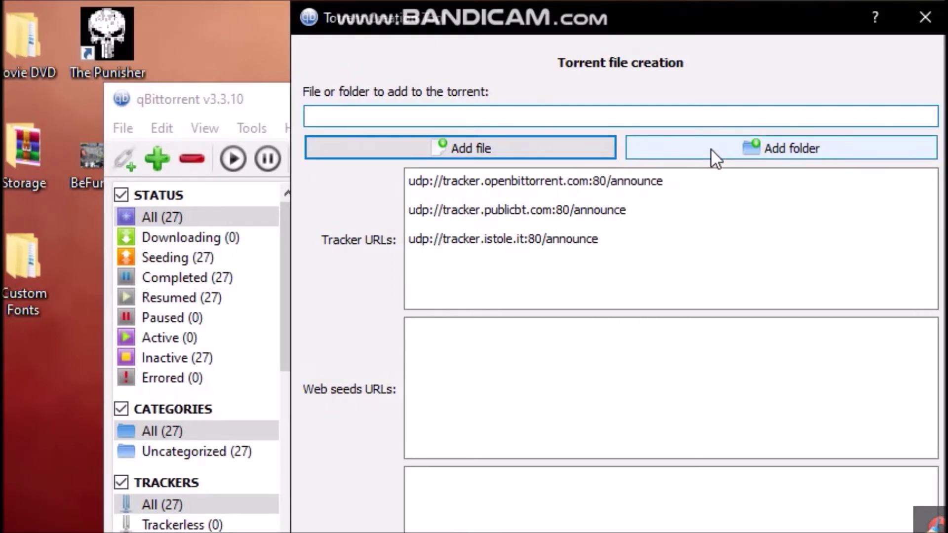
Step: Add the Storage\Archives\Splinter Cell Pandora Tomorrow (2004) folder as the torrent's content
{"action": "left_click", "coordinate": [710, 148]}
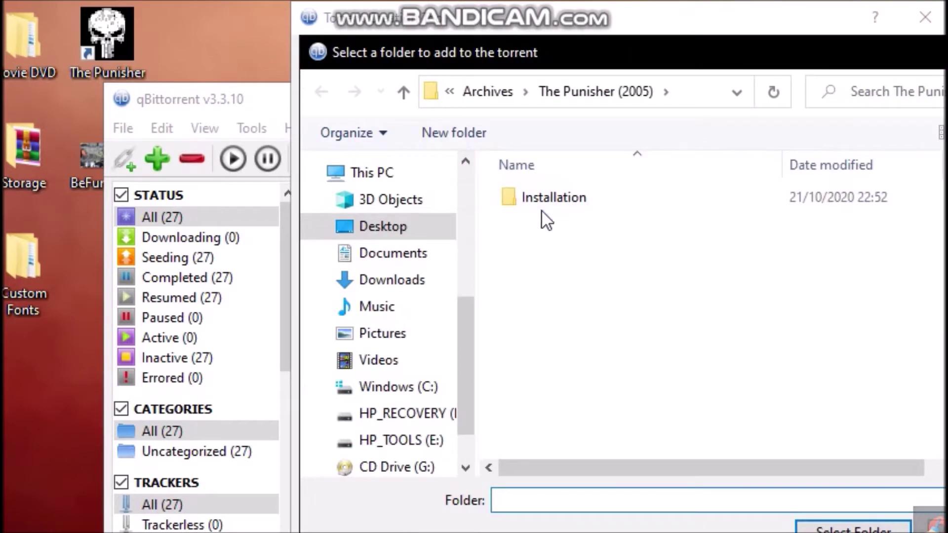
{"action": "left_click", "coordinate": [473, 90]}
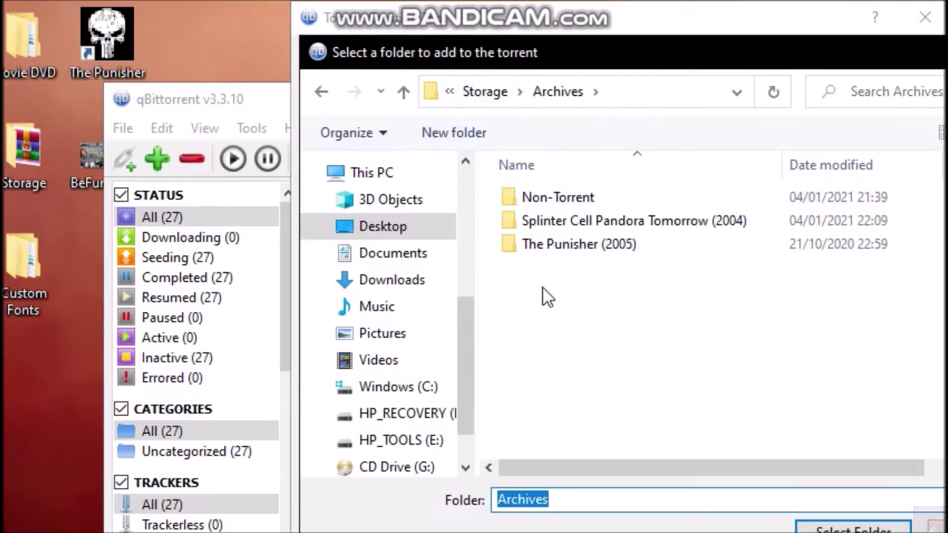
{"action": "left_click", "coordinate": [571, 219]}
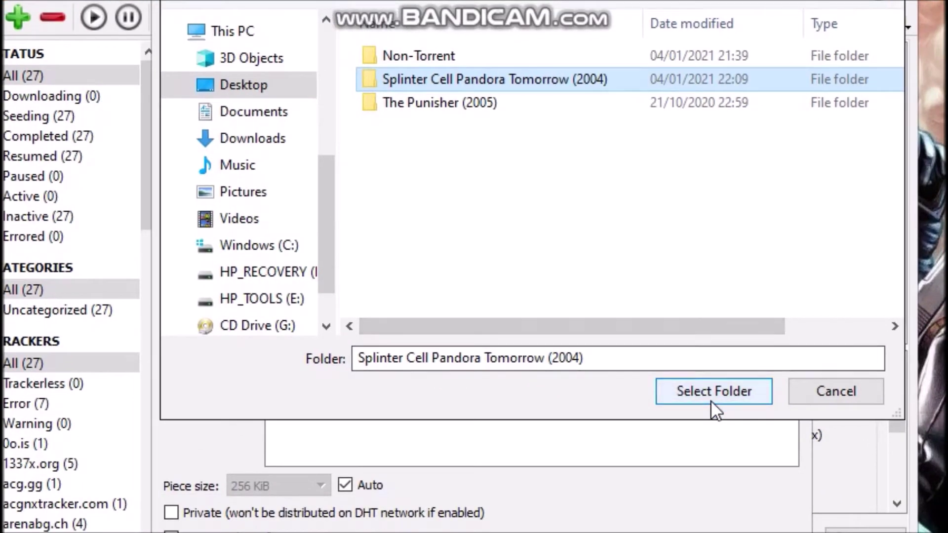
{"action": "left_click", "coordinate": [745, 460]}
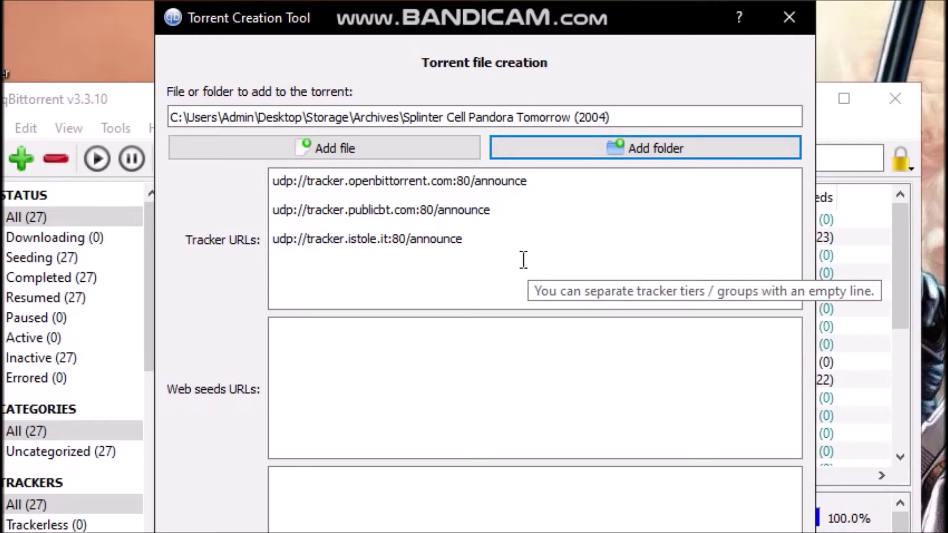
Step: Inspect the three default UDP tracker URLs in the Tracker URLs box
{"action": "left_click", "coordinate": [488, 259]}
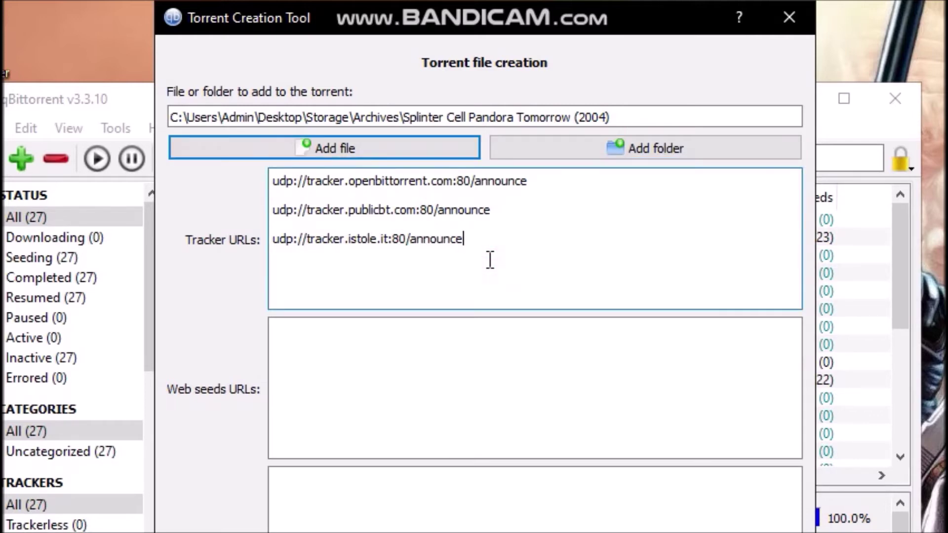
{"action": "left_click_drag", "start_coordinate": [490, 261], "coordinate": [273, 184]}
{"action": "left_click", "coordinate": [541, 247]}
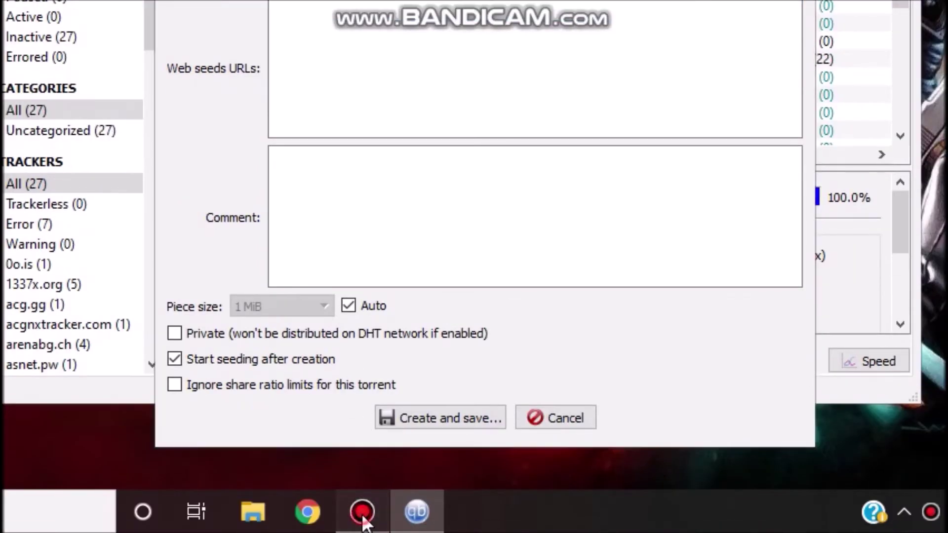
Step: Launch Google Chrome from the taskbar to a new-tab page
{"action": "left_click", "coordinate": [363, 512]}
{"action": "left_click", "coordinate": [363, 512]}
{"action": "left_click", "coordinate": [307, 512]}
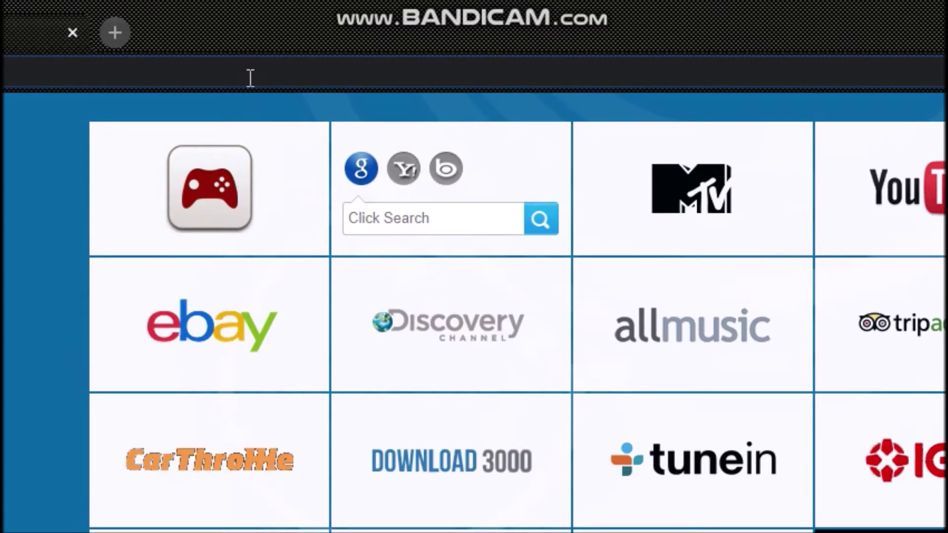
Step: Search Google for 'latest torrent trackers' and open the torrenttrackerlist.com result
{"action": "left_click", "coordinate": [251, 78]}
{"action": "type", "text": "latest"}
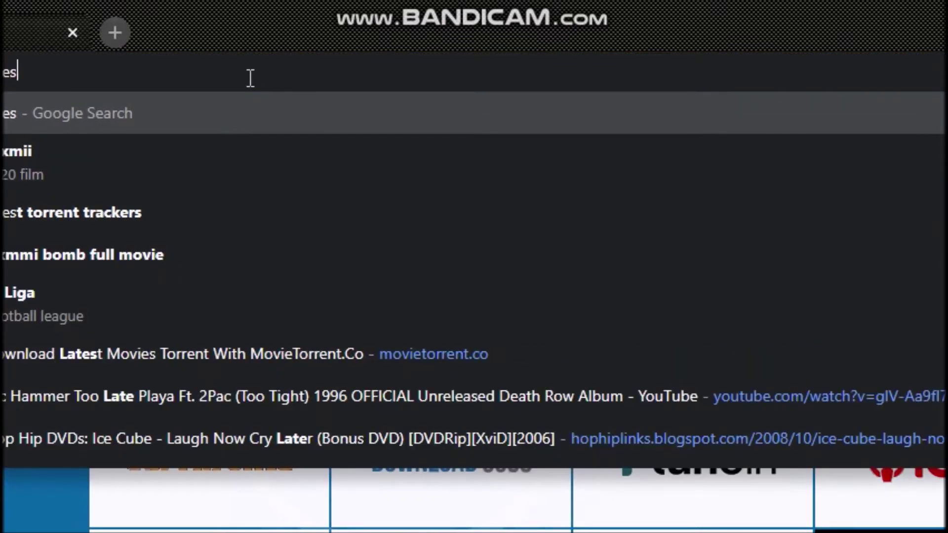
{"action": "type", "text": " torrent trackers"}
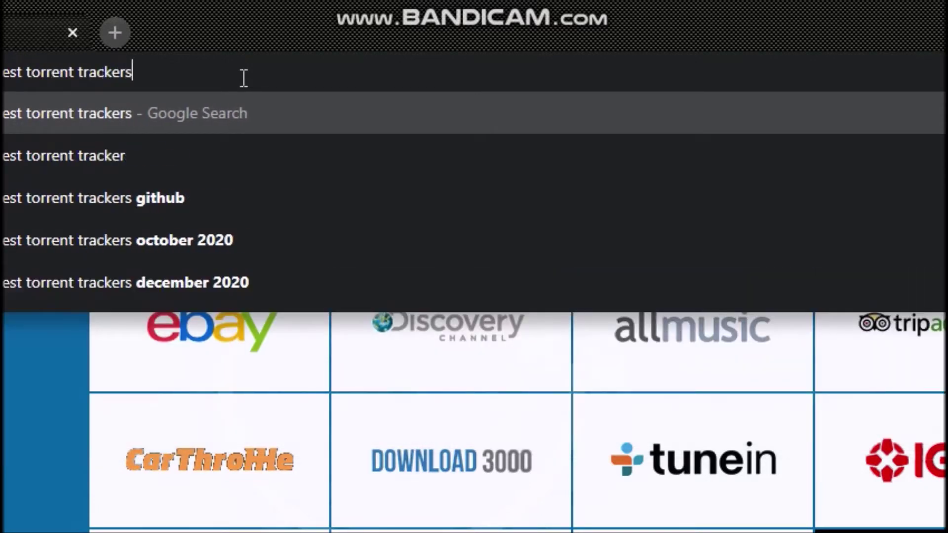
{"action": "key", "text": "Return"}
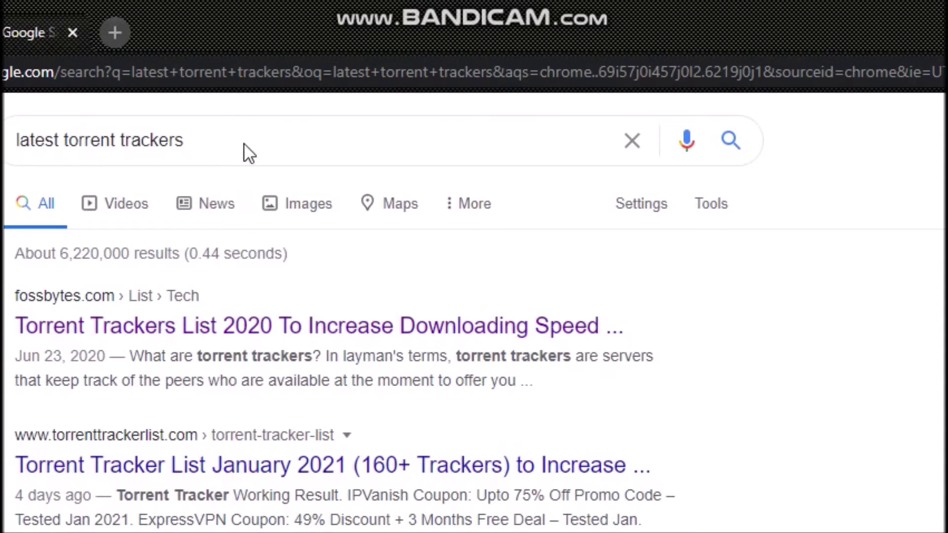
{"action": "scroll", "coordinate": [272, 442], "scroll_direction": "down", "scroll_amount": 3}
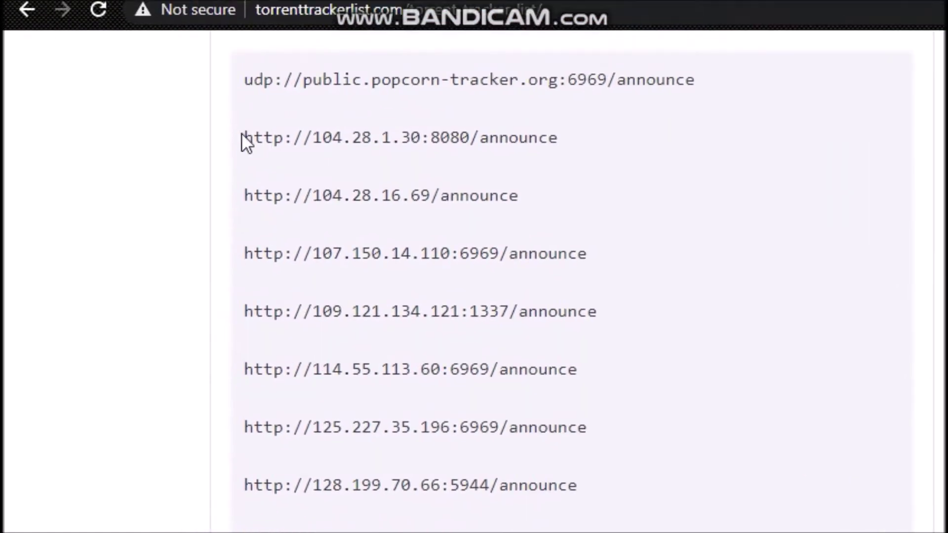
{"action": "scroll", "coordinate": [341, 400], "scroll_direction": "down", "scroll_amount": 3}
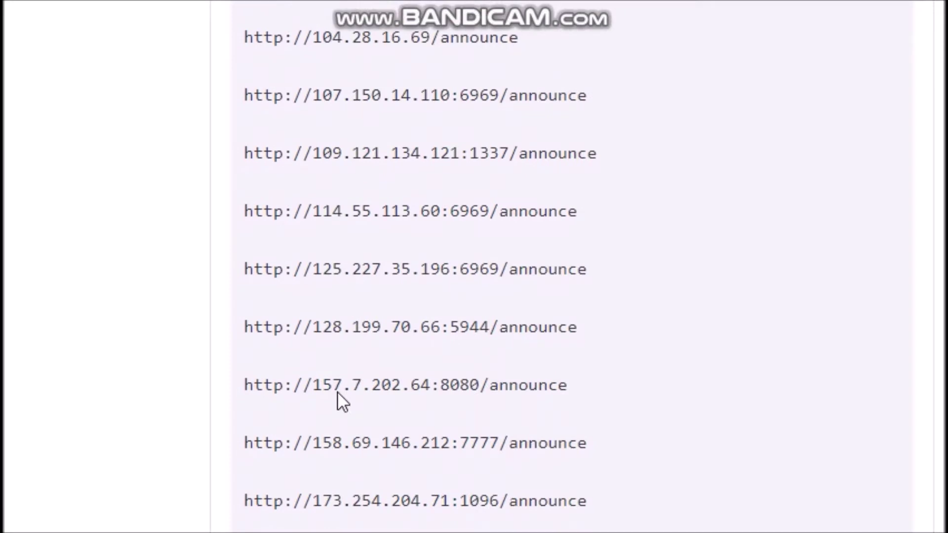
{"action": "scroll", "coordinate": [242, 133], "scroll_direction": "up", "scroll_amount": 3}
{"action": "left_click", "coordinate": [242, 133]}
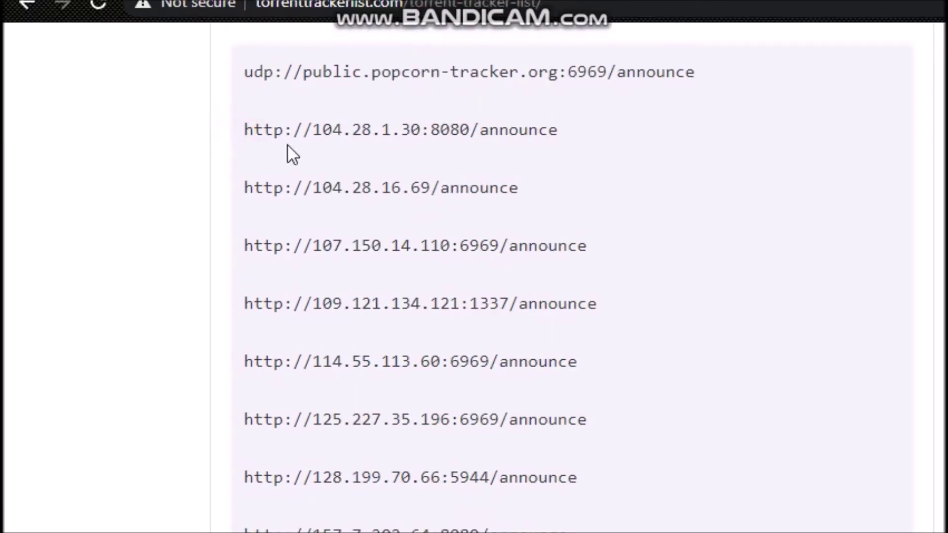
{"action": "left_click", "coordinate": [247, 132]}
{"action": "scroll", "coordinate": [444, 212], "scroll_direction": "up", "scroll_amount": 6}
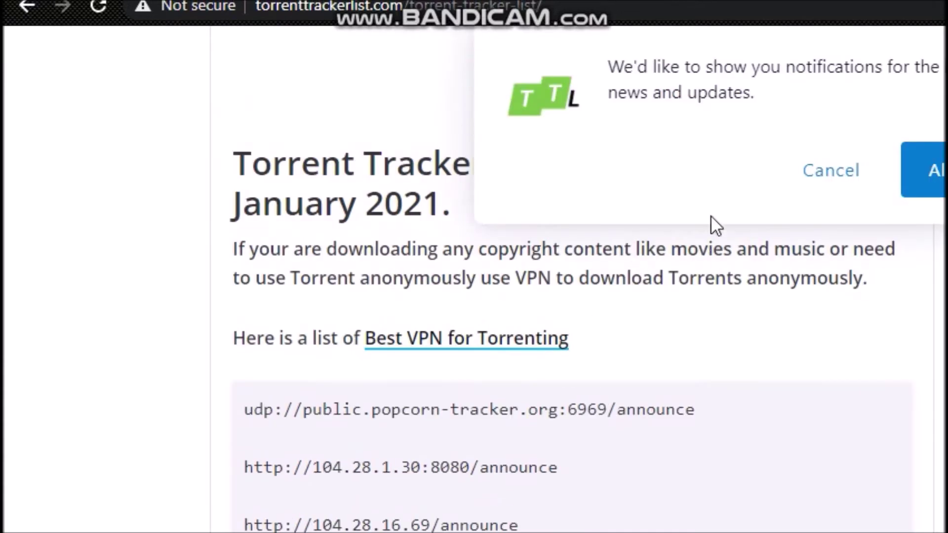
{"action": "left_click", "coordinate": [831, 171]}
{"action": "left_click_drag", "start_coordinate": [240, 470], "coordinate": [326, 486]}
{"action": "scroll", "coordinate": [346, 404], "scroll_direction": "down", "scroll_amount": 2}
{"action": "left_click", "coordinate": [369, 390]}
{"action": "left_click", "coordinate": [248, 257]}
{"action": "left_click_drag", "start_coordinate": [543, 356], "coordinate": [608, 407]}
{"action": "right_click", "coordinate": [511, 274]}
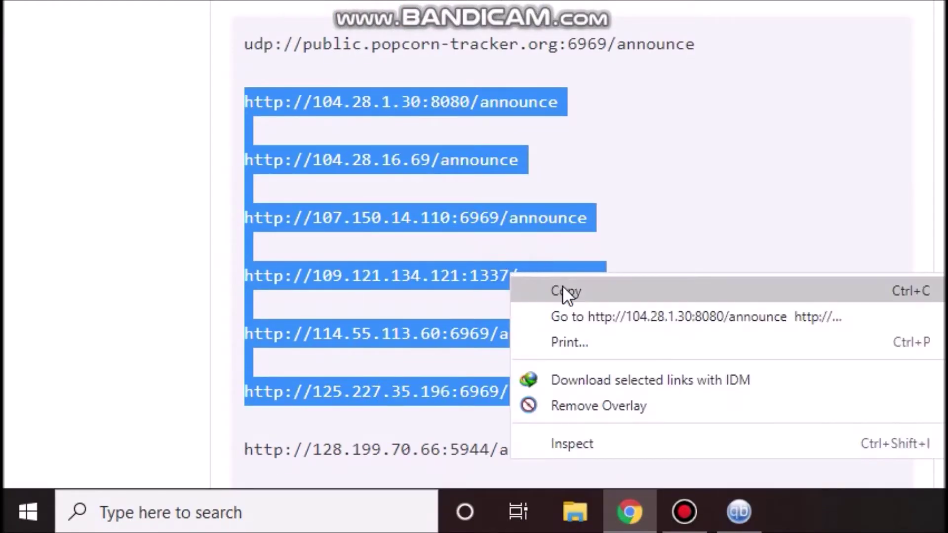
{"action": "left_click", "coordinate": [568, 293]}
{"action": "left_click", "coordinate": [682, 277]}
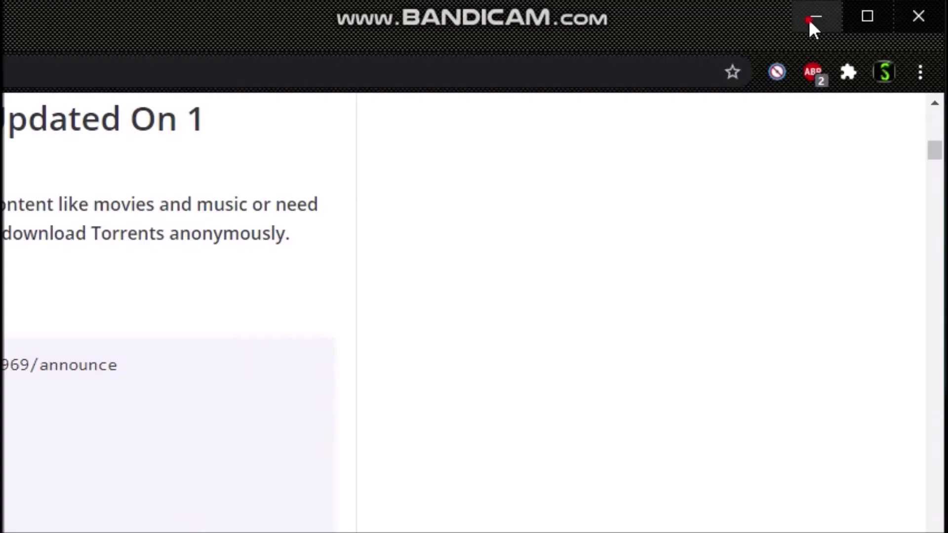
Step: Replace the three default trackers with the pasted announce URLs in the Tracker URLs box
{"action": "left_click", "coordinate": [809, 19]}
{"action": "left_click_drag", "start_coordinate": [256, 264], "coordinate": [238, 156]}
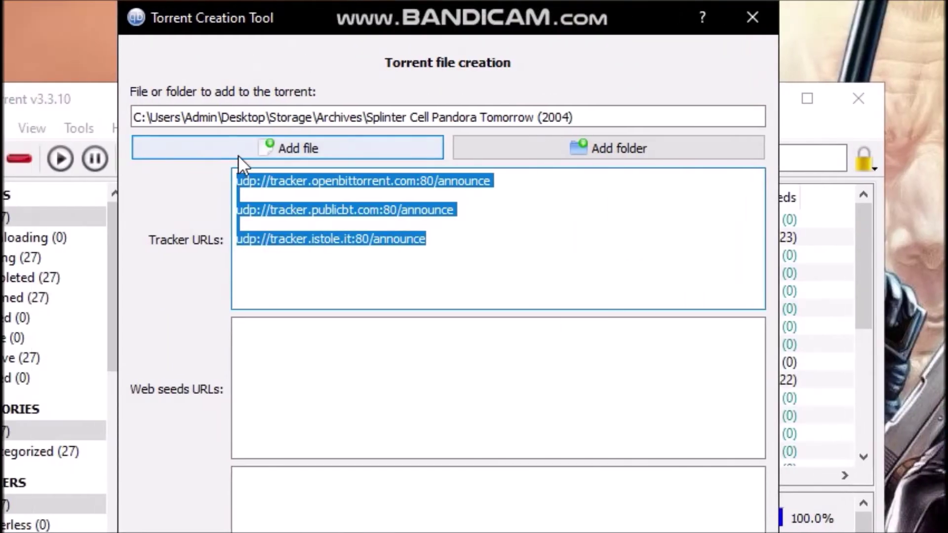
{"action": "key", "text": "Delete"}
{"action": "right_click", "coordinate": [283, 191]}
{"action": "left_click", "coordinate": [365, 311]}
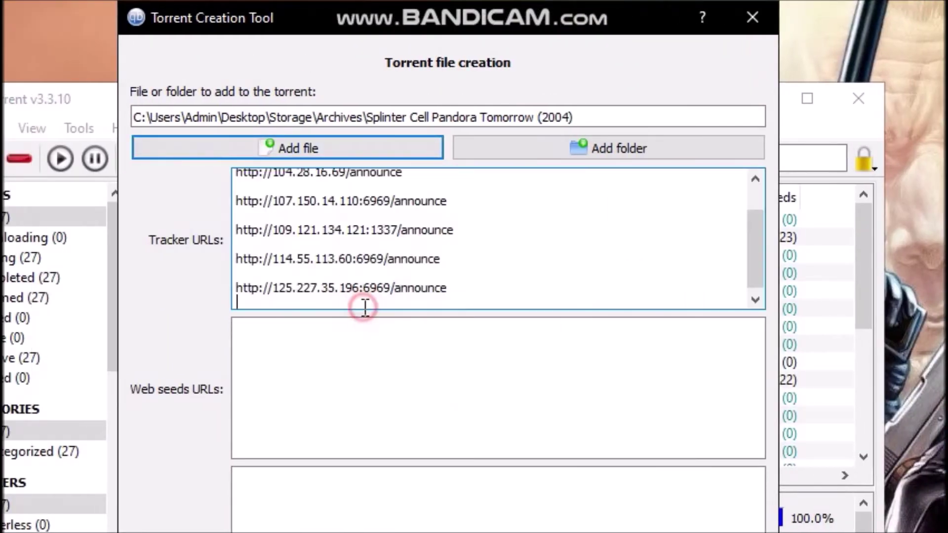
{"action": "scroll", "coordinate": [372, 250], "scroll_direction": "up", "scroll_amount": 1}
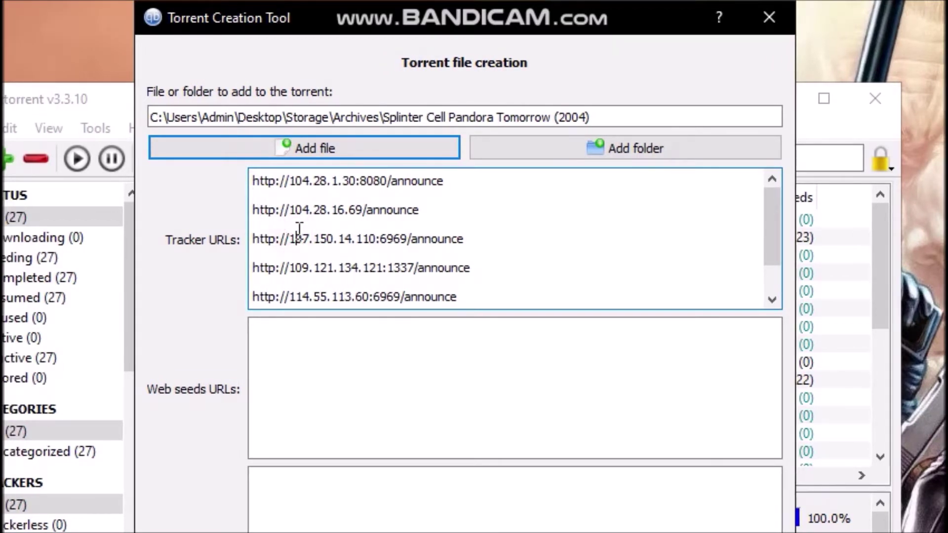
Step: Keep the pasted tracker lines and their blank-line spacing unchanged, then move to the Comment field
{"action": "left_click", "coordinate": [268, 228]}
{"action": "left_click", "coordinate": [253, 238]}
{"action": "key", "text": "BackSpace"}
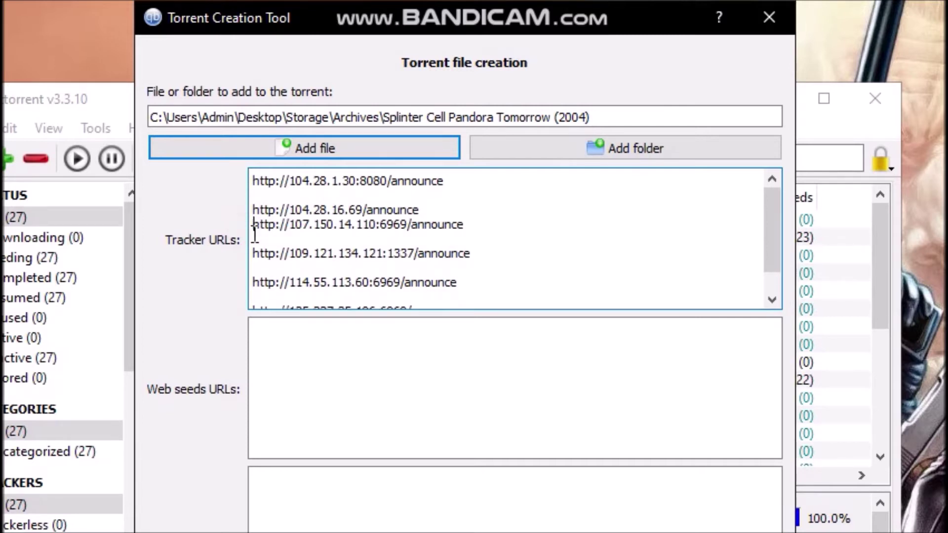
{"action": "key", "text": "Return"}
{"action": "left_click", "coordinate": [278, 224]}
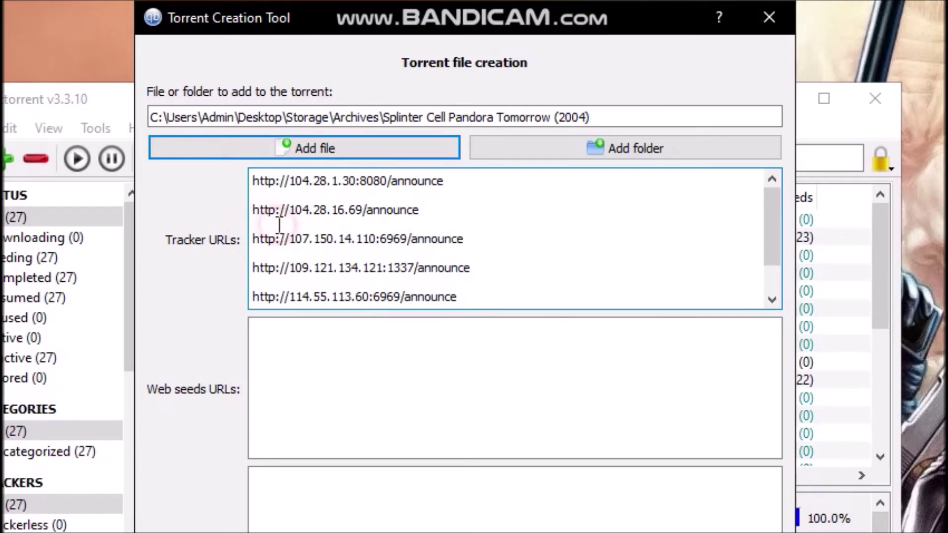
{"action": "scroll", "coordinate": [290, 225], "scroll_direction": "down", "scroll_amount": 1}
{"action": "scroll", "coordinate": [291, 224], "scroll_direction": "up", "scroll_amount": 1}
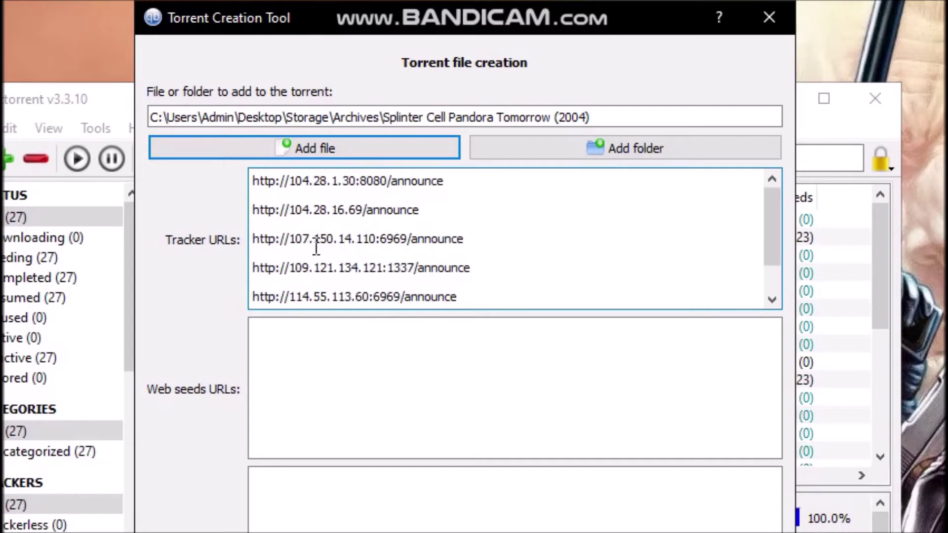
{"action": "scroll", "coordinate": [321, 195], "scroll_direction": "down", "scroll_amount": 1}
{"action": "scroll", "coordinate": [326, 212], "scroll_direction": "up", "scroll_amount": 1}
{"action": "left_click", "coordinate": [362, 372]}
{"action": "left_click", "coordinate": [326, 367]}
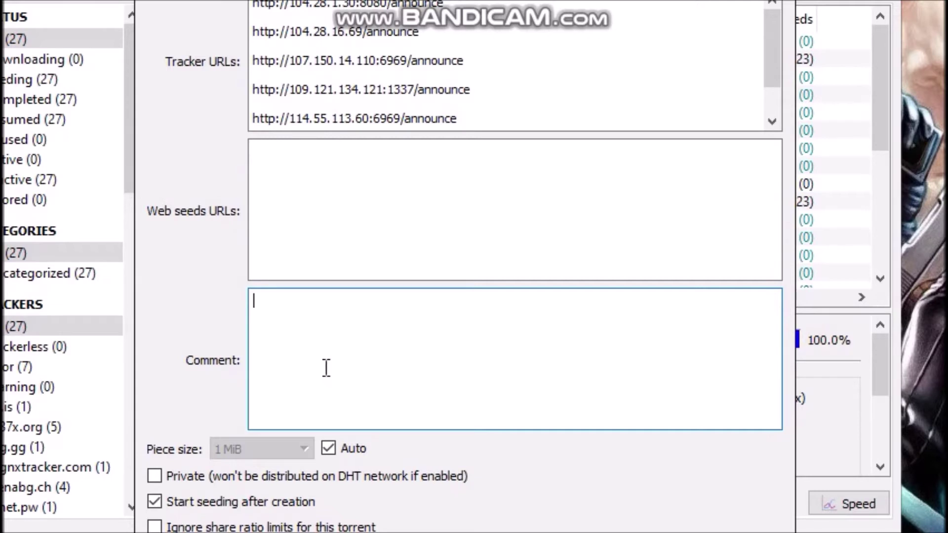
Step: Enter the comment 'Splinter Cell : Pandora Tomorrow (2004)', dropping the trailing ' (PC)'
{"action": "type", "text": "plinter Cell "}
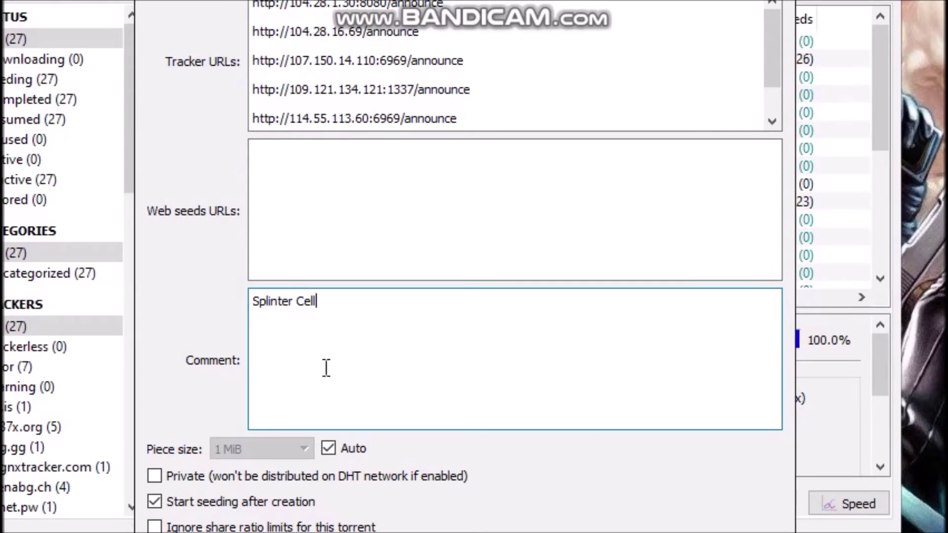
{"action": "type", "text": ": Pandora Tom"}
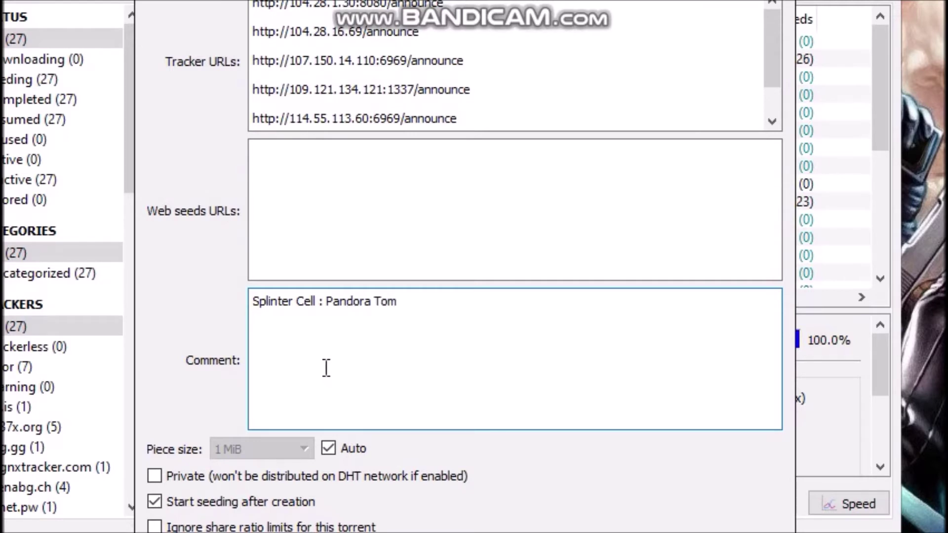
{"action": "type", "text": "orrow (2004)"}
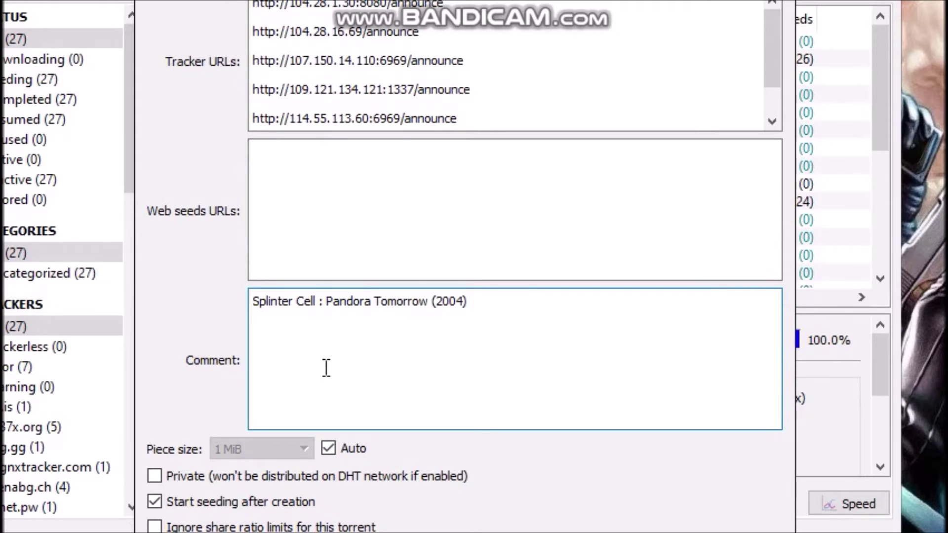
{"action": "type", "text": " (PC)"}
{"action": "key", "text": "BackSpace"}
{"action": "key", "text": "BackSpace"}
{"action": "key", "text": "BackSpace"}
{"action": "key", "text": "BackSpace"}
{"action": "key", "text": "BackSpace"}
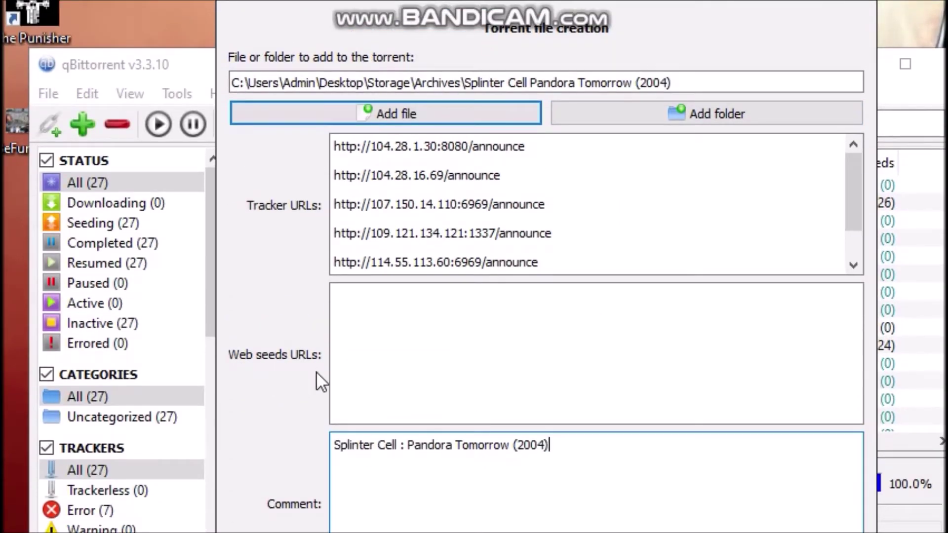
Step: Choose Create and save, naming the torrent file SCPT (2004)
{"action": "left_click", "coordinate": [444, 360]}
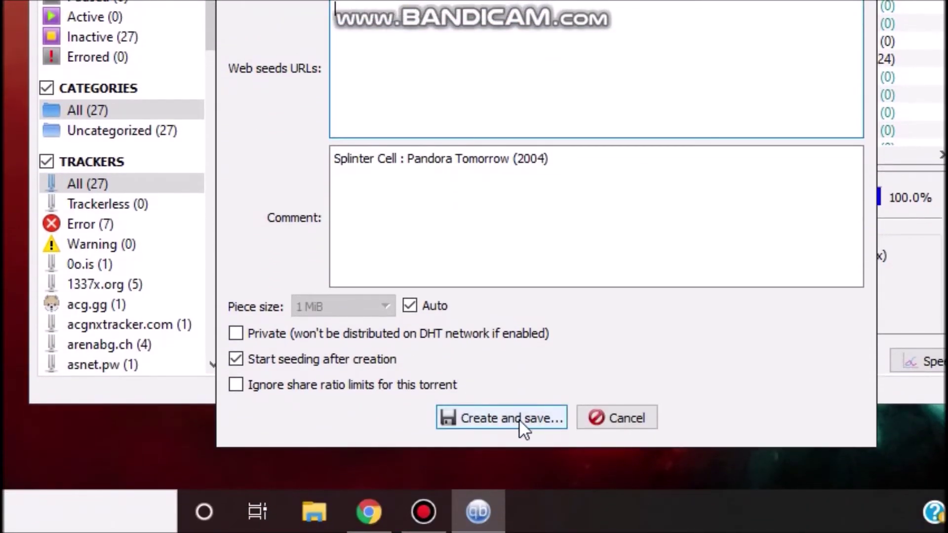
{"action": "left_click", "coordinate": [520, 419]}
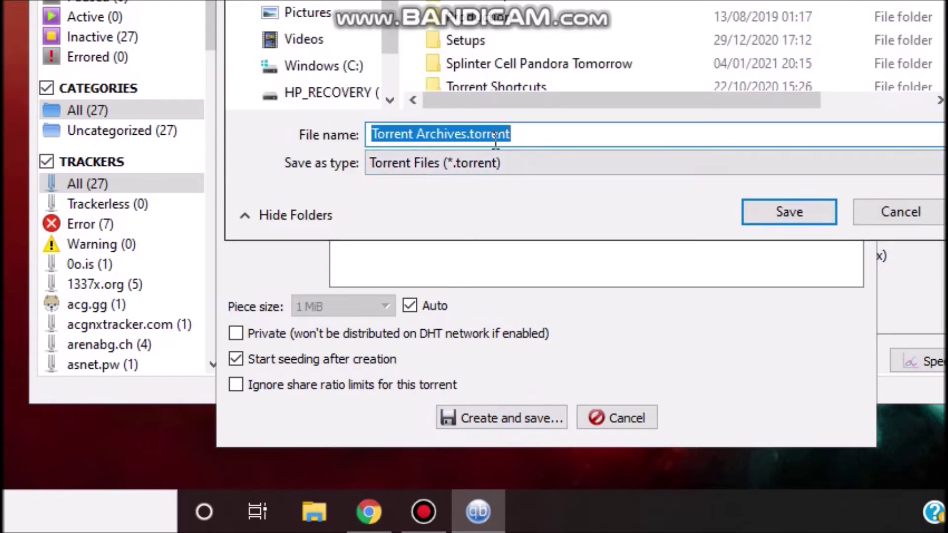
{"action": "left_click_drag", "start_coordinate": [467, 136], "coordinate": [357, 143]}
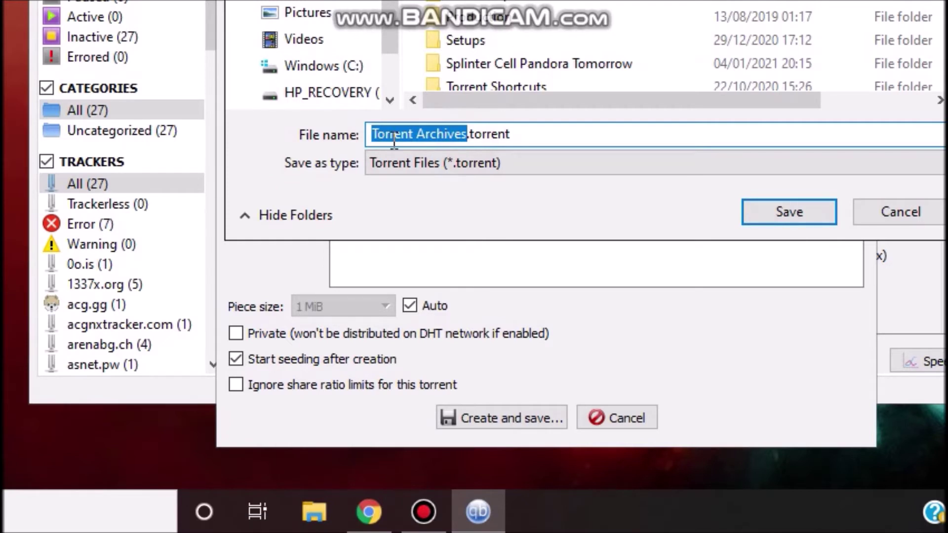
{"action": "type", "text": "SP"}
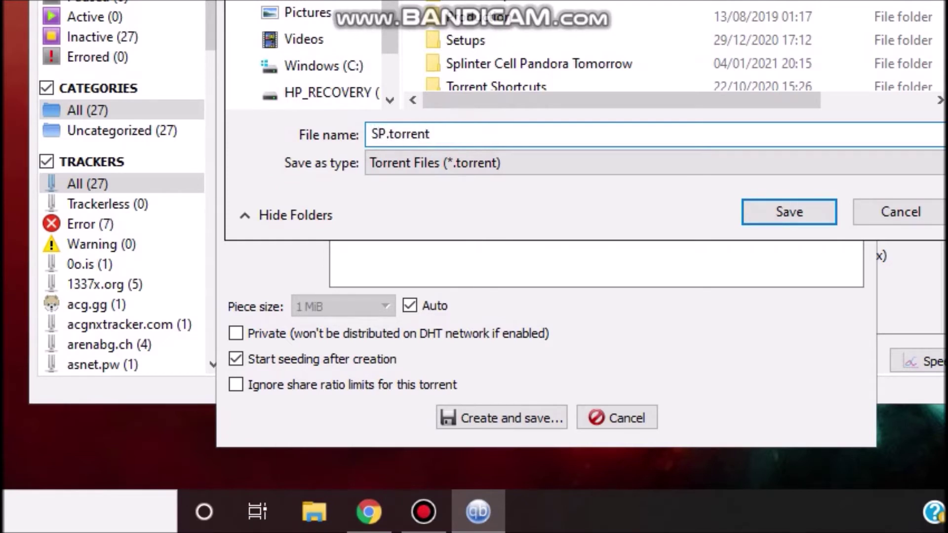
{"action": "key", "text": "BackSpace"}
{"action": "type", "text": "CPT"}
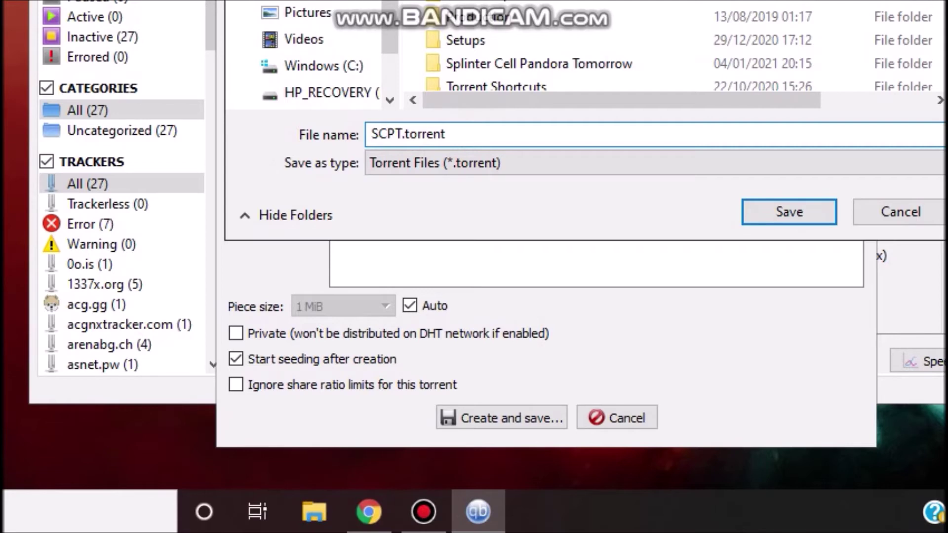
{"action": "type", "text": "(2004)"}
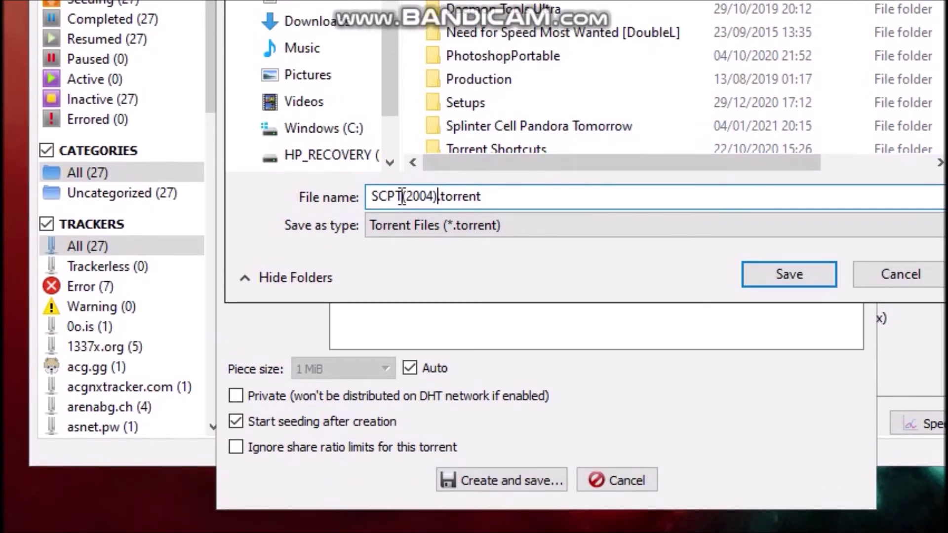
{"action": "left_click", "coordinate": [400, 133]}
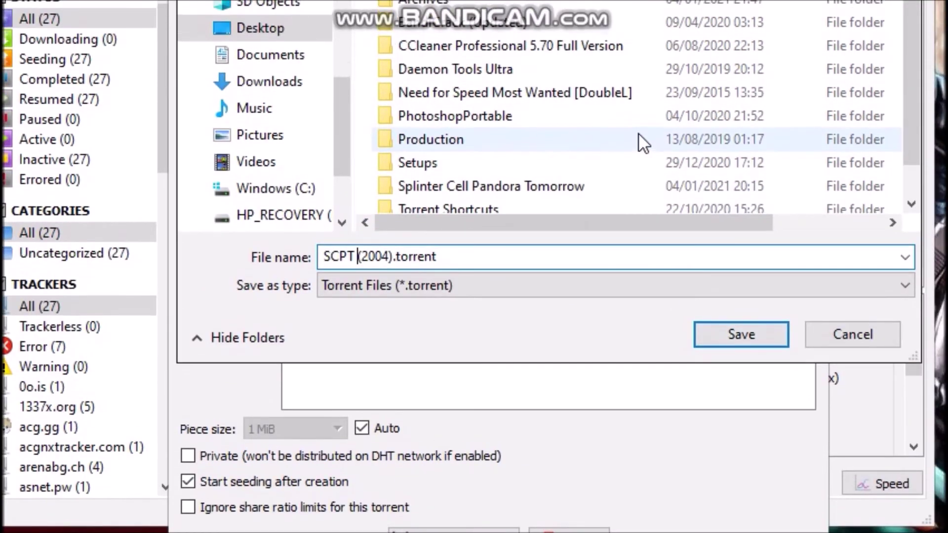
Step: Save SCPT (2004).torrent into Storage\Torrent Shortcuts to build it
{"action": "scroll", "coordinate": [642, 143], "scroll_direction": "down", "scroll_amount": 1}
{"action": "scroll", "coordinate": [635, 142], "scroll_direction": "up", "scroll_amount": 1}
{"action": "scroll", "coordinate": [439, 113], "scroll_direction": "down", "scroll_amount": 1}
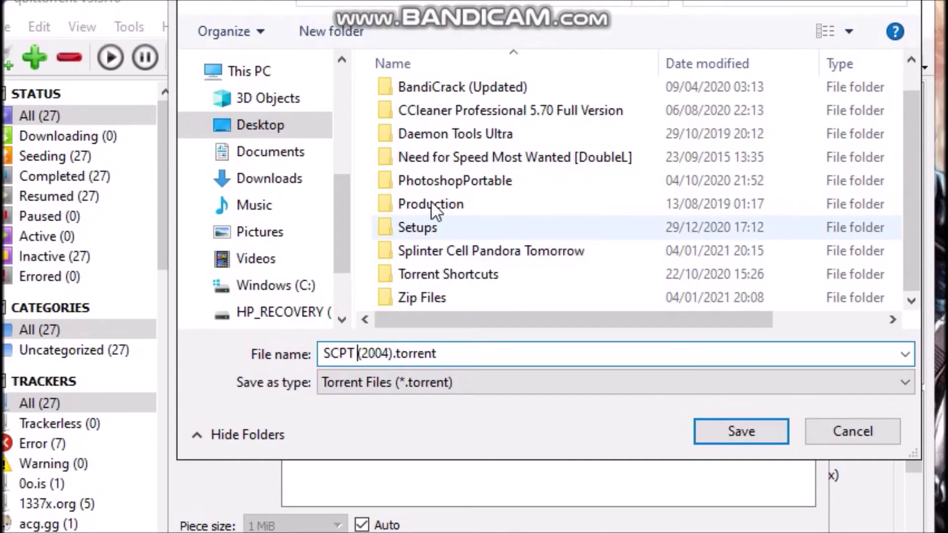
{"action": "scroll", "coordinate": [431, 188], "scroll_direction": "up", "scroll_amount": 1}
{"action": "scroll", "coordinate": [434, 173], "scroll_direction": "down", "scroll_amount": 1}
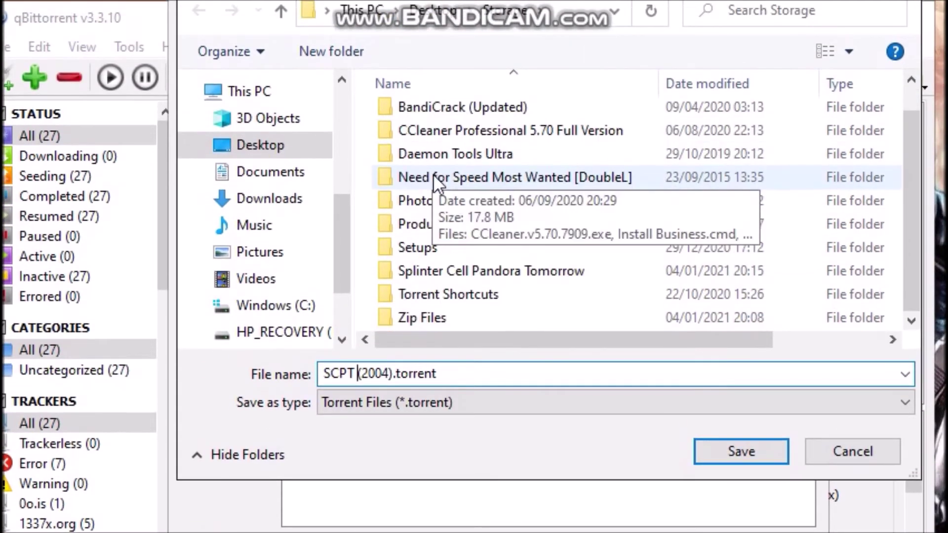
{"action": "left_click", "coordinate": [457, 297]}
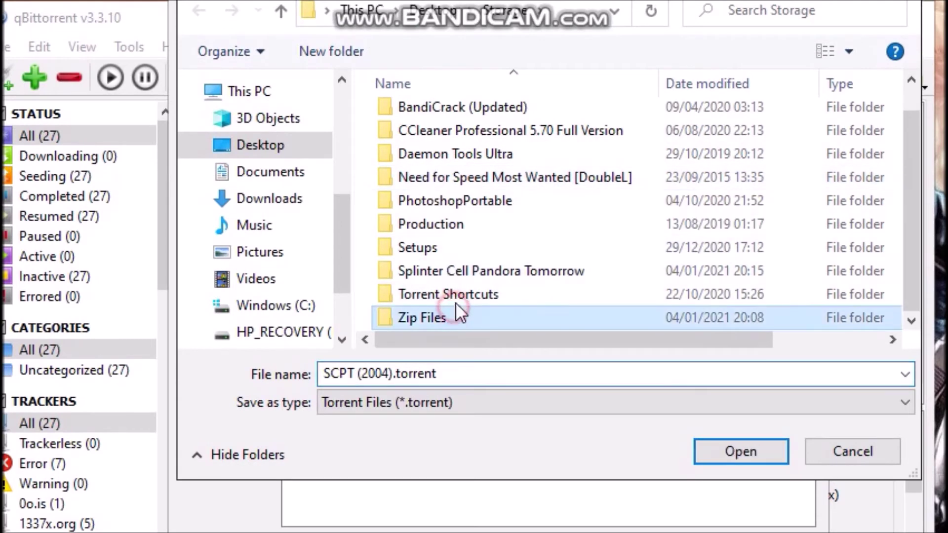
{"action": "double_click", "coordinate": [459, 295]}
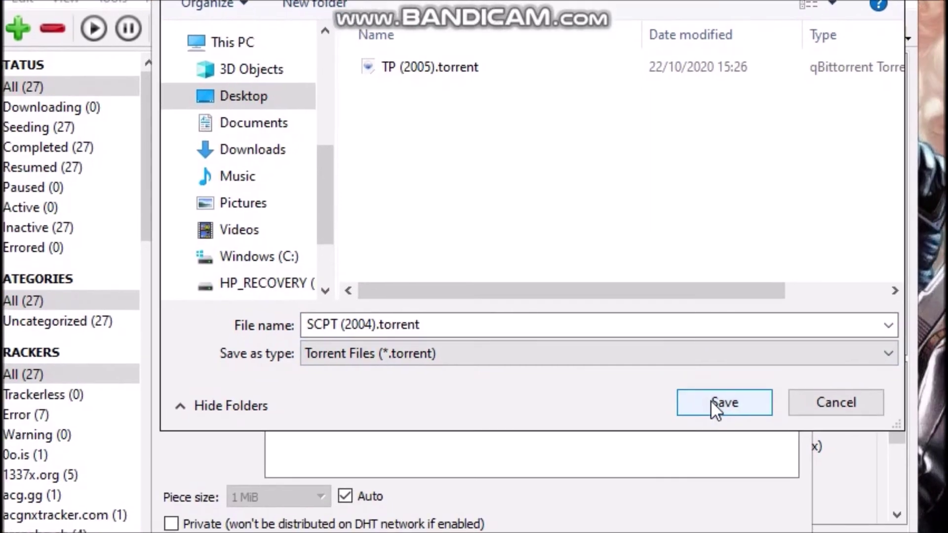
{"action": "left_click", "coordinate": [742, 451]}
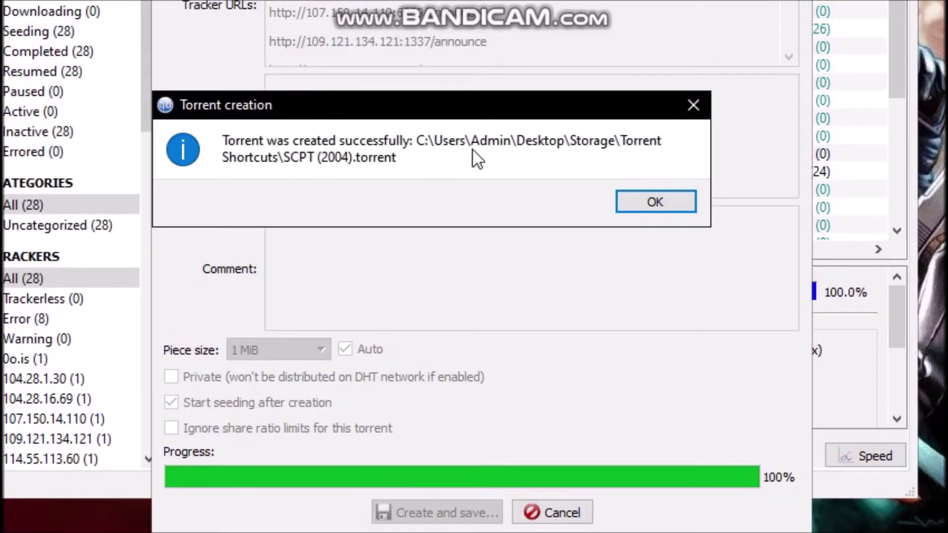
Step: Acknowledge the successful creation and select the new Splinter Cell torrent in the transfer list
{"action": "left_click", "coordinate": [647, 207]}
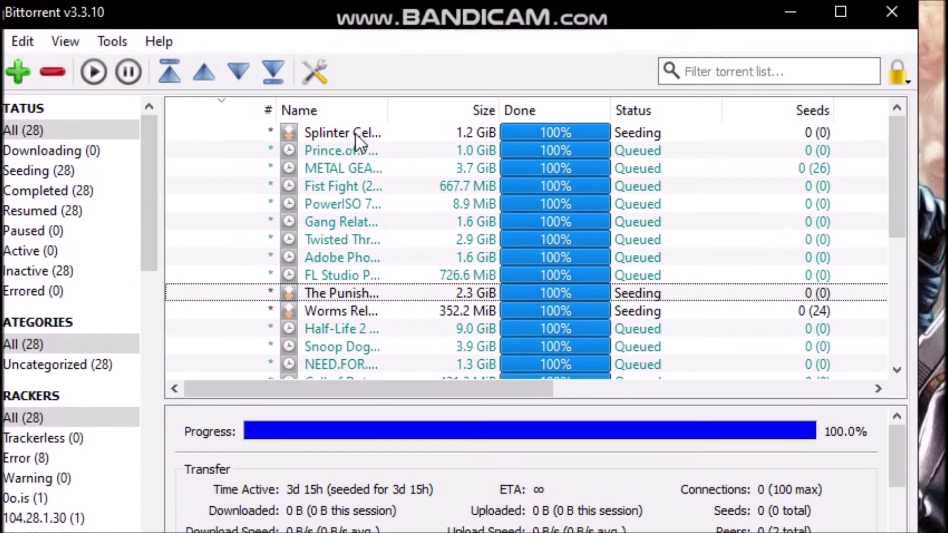
{"action": "left_click", "coordinate": [327, 111]}
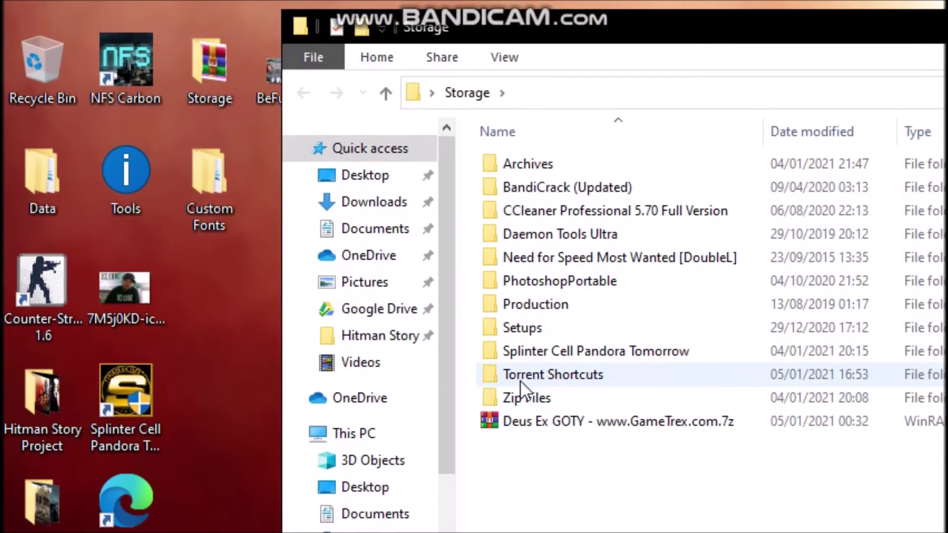
Step: Open the Torrent Shortcuts folder in File Explorer and locate SCPT (2004).torrent
{"action": "left_click", "coordinate": [520, 461]}
{"action": "double_click", "coordinate": [520, 378]}
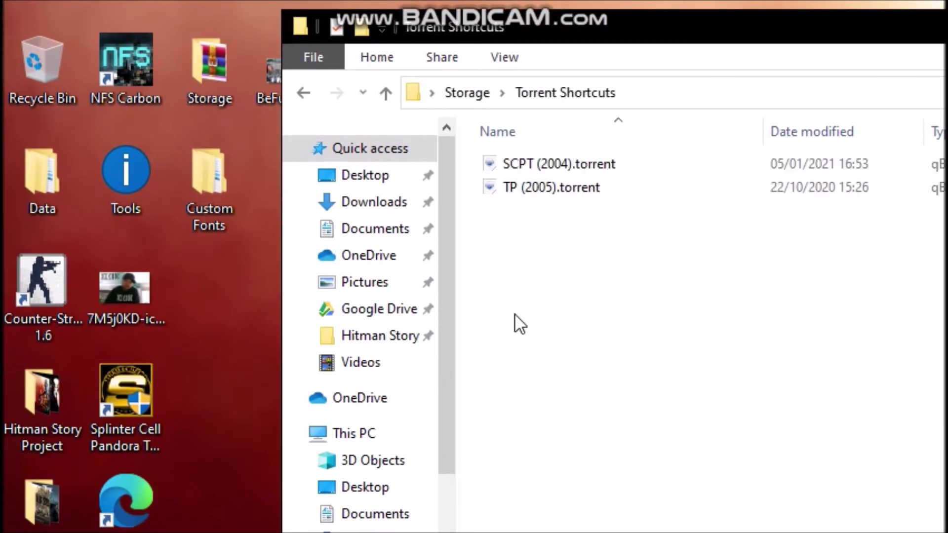
{"action": "left_click", "coordinate": [541, 165]}
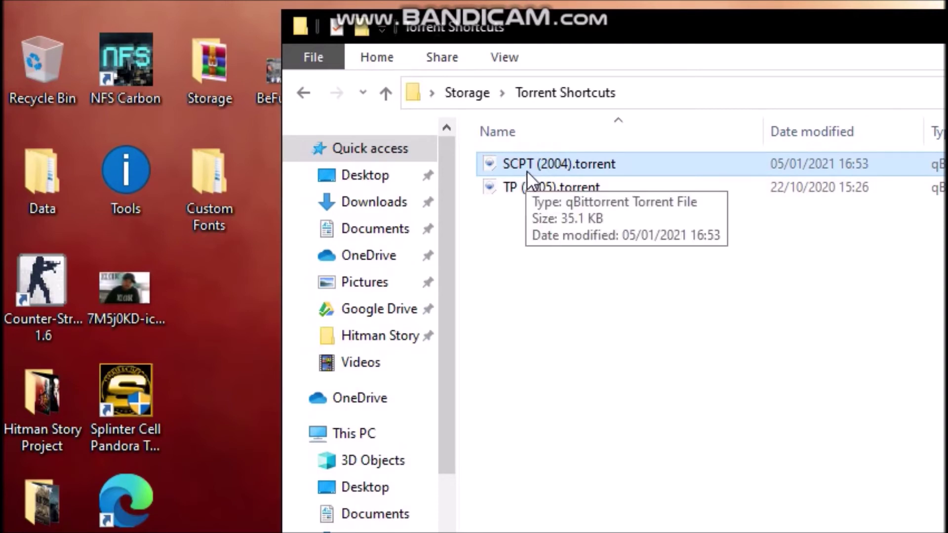
{"action": "left_click", "coordinate": [591, 296]}
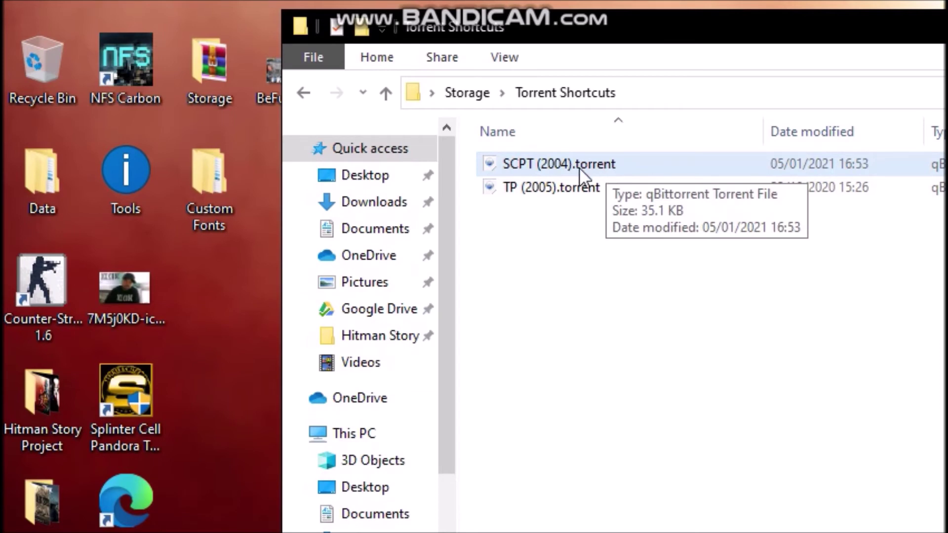
{"action": "left_click", "coordinate": [543, 168]}
{"action": "left_click", "coordinate": [582, 255]}
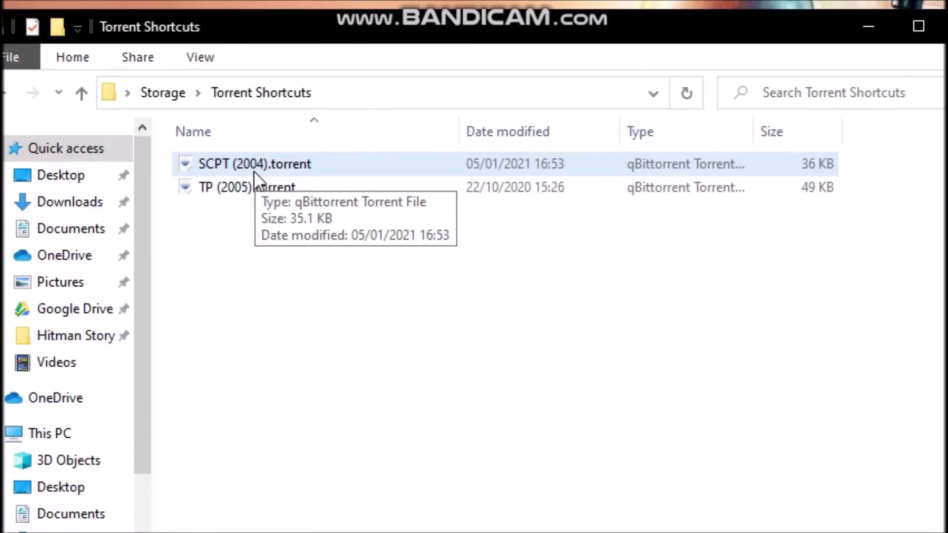
{"action": "left_click", "coordinate": [254, 170]}
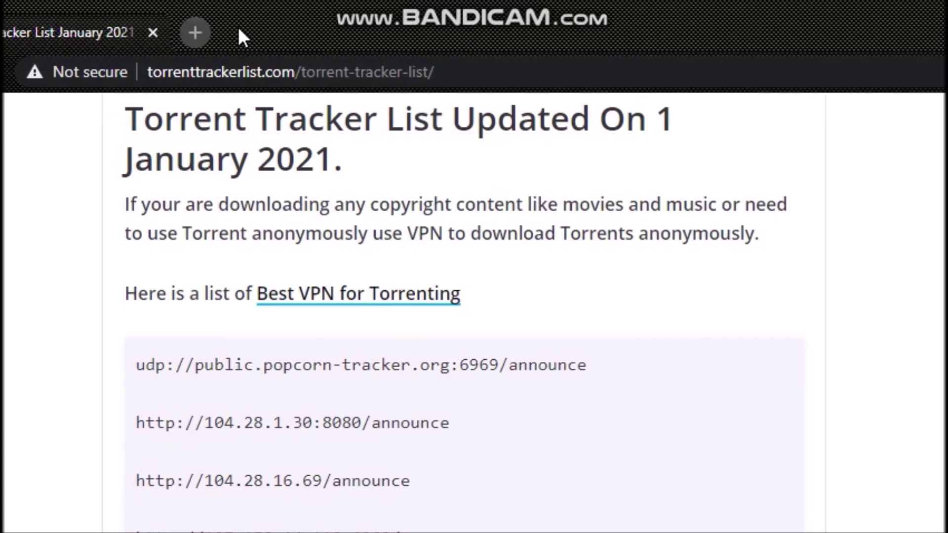
Step: Search Google for 'mega' in a new Chrome tab and open the mega.nz home page
{"action": "left_click", "coordinate": [209, 35]}
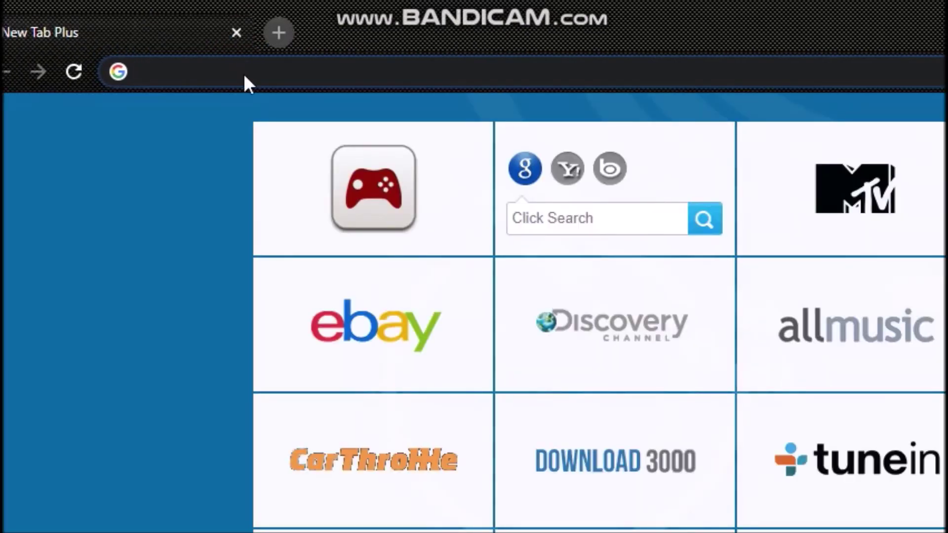
{"action": "type", "text": "mega"}
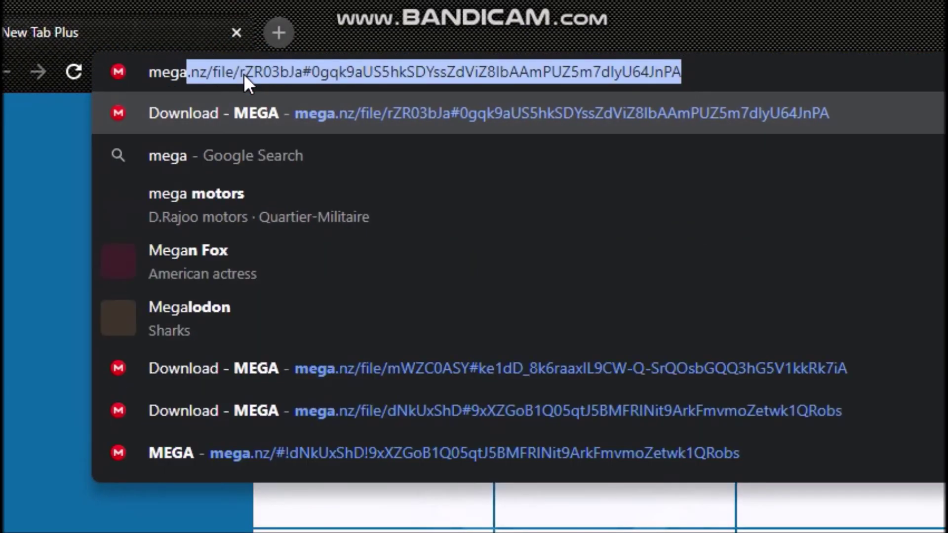
{"action": "key", "text": "BackSpace"}
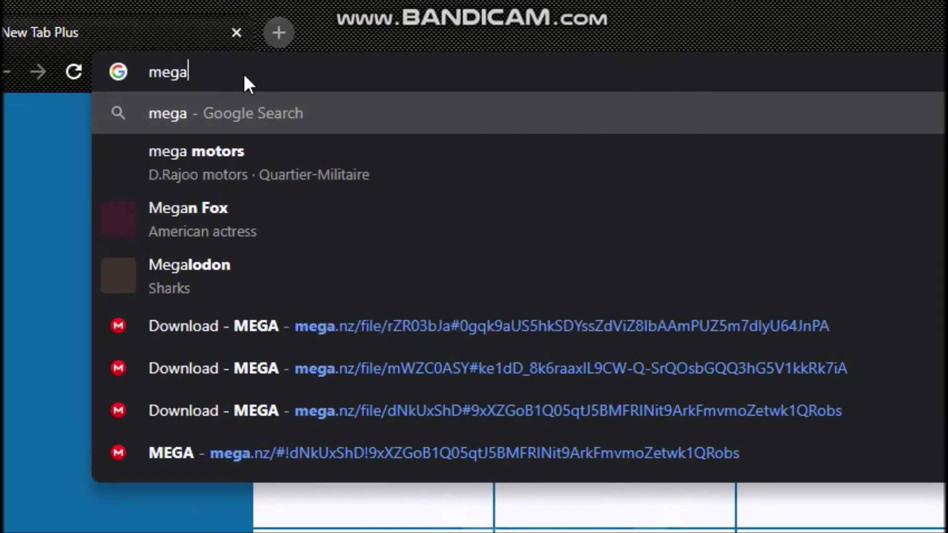
{"action": "key", "text": "Return"}
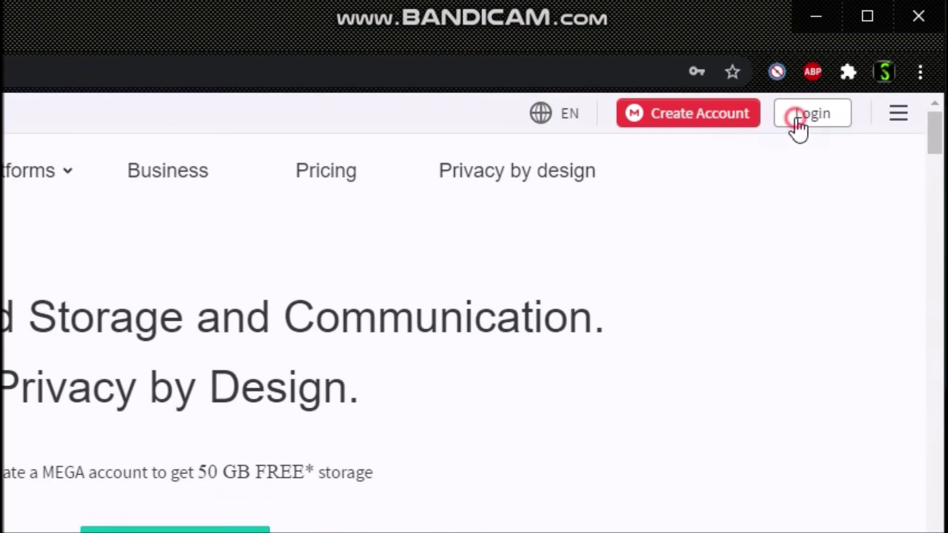
Step: Log in to the MEGA account and dismiss the Terms of Service update banner
{"action": "left_click", "coordinate": [798, 119]}
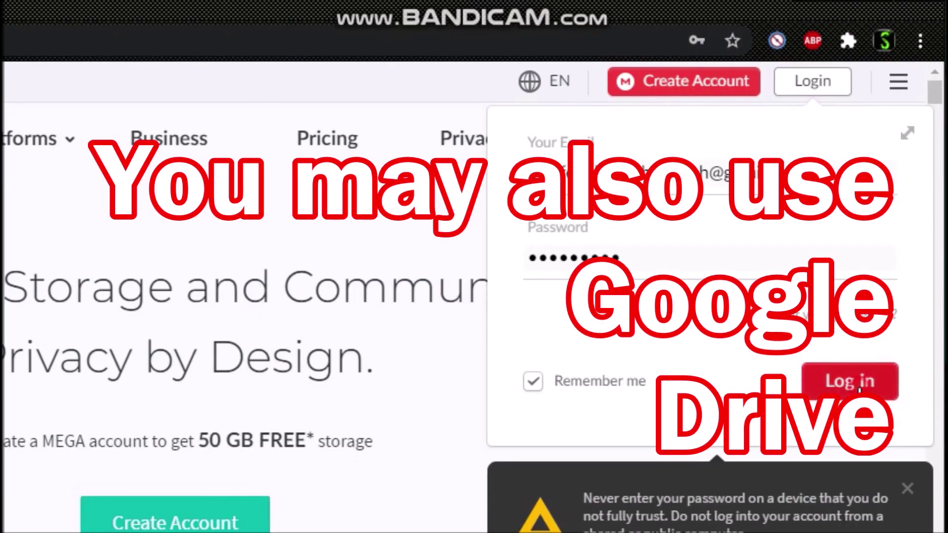
{"action": "left_click", "coordinate": [859, 390]}
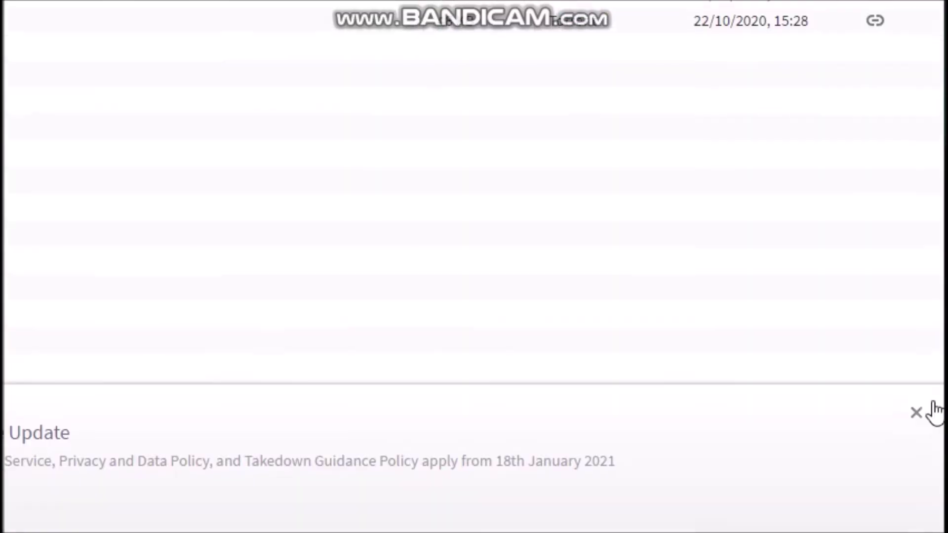
{"action": "left_click", "coordinate": [923, 411]}
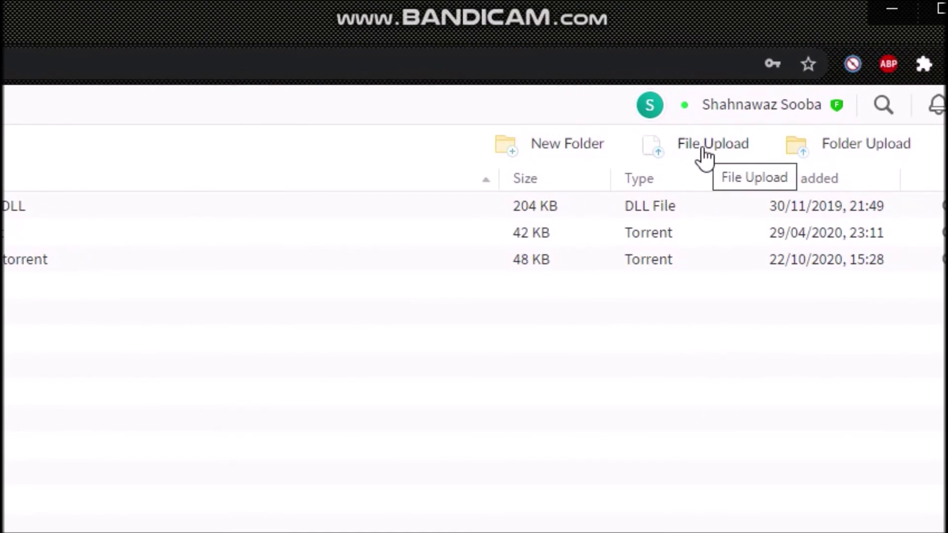
Step: Upload SCPT (2004).torrent from Desktop > Storage > Torrent Shortcuts to the MEGA Cloud Drive
{"action": "left_click", "coordinate": [704, 149]}
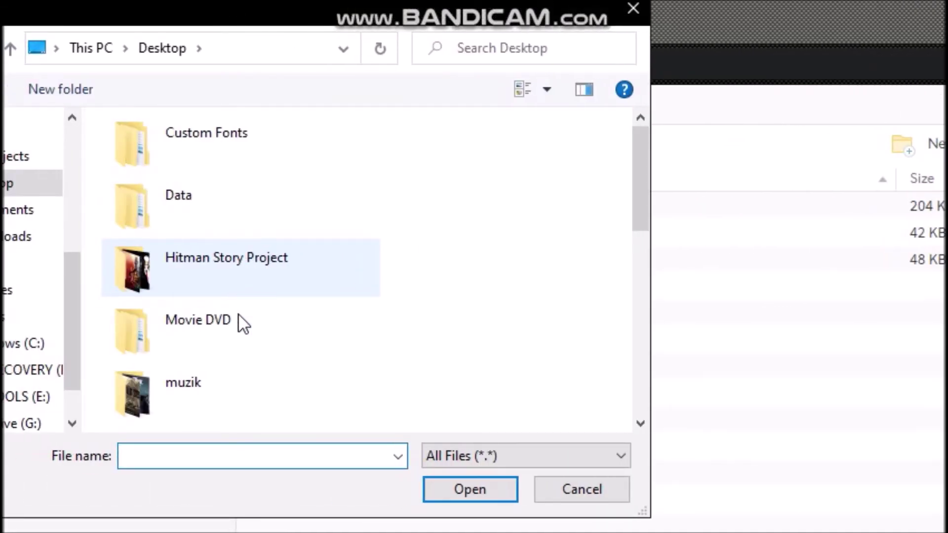
{"action": "scroll", "coordinate": [240, 321], "scroll_direction": "down", "scroll_amount": 3}
{"action": "scroll", "coordinate": [439, 310], "scroll_direction": "up", "scroll_amount": 3}
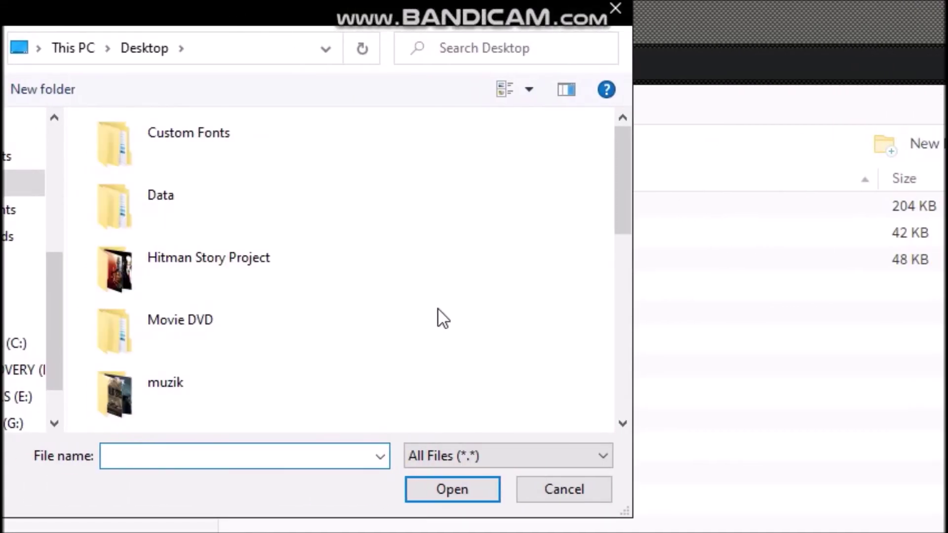
{"action": "scroll", "coordinate": [239, 291], "scroll_direction": "down", "scroll_amount": 2}
{"action": "double_click", "coordinate": [220, 334]}
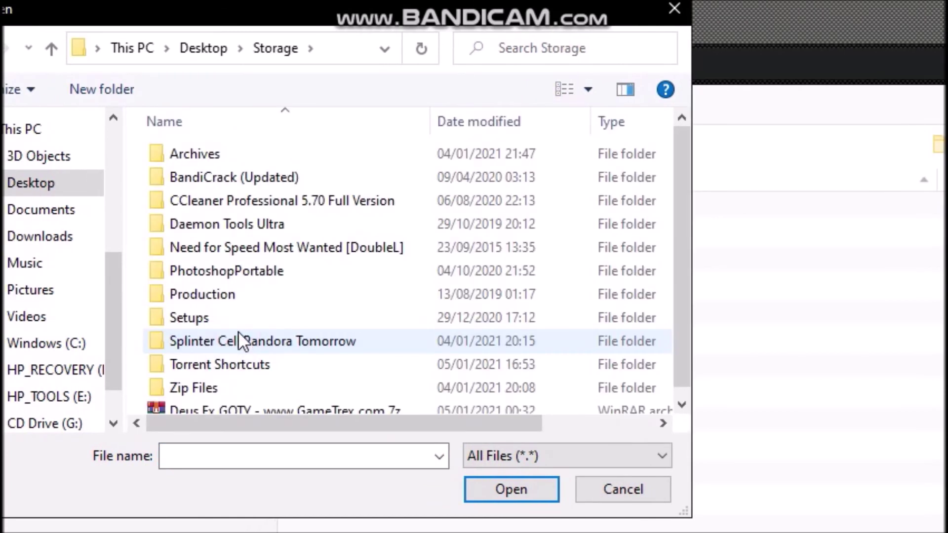
{"action": "scroll", "coordinate": [243, 349], "scroll_direction": "down", "scroll_amount": 1}
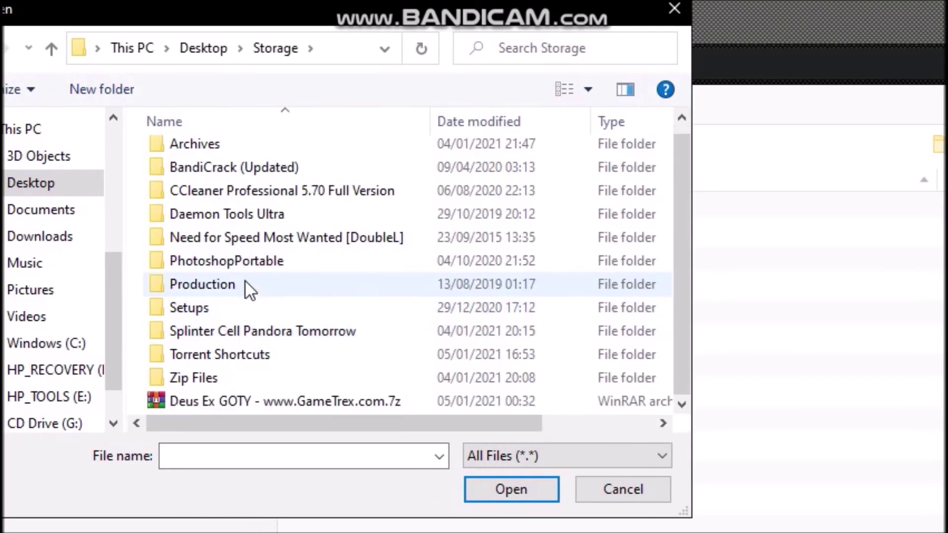
{"action": "double_click", "coordinate": [237, 353]}
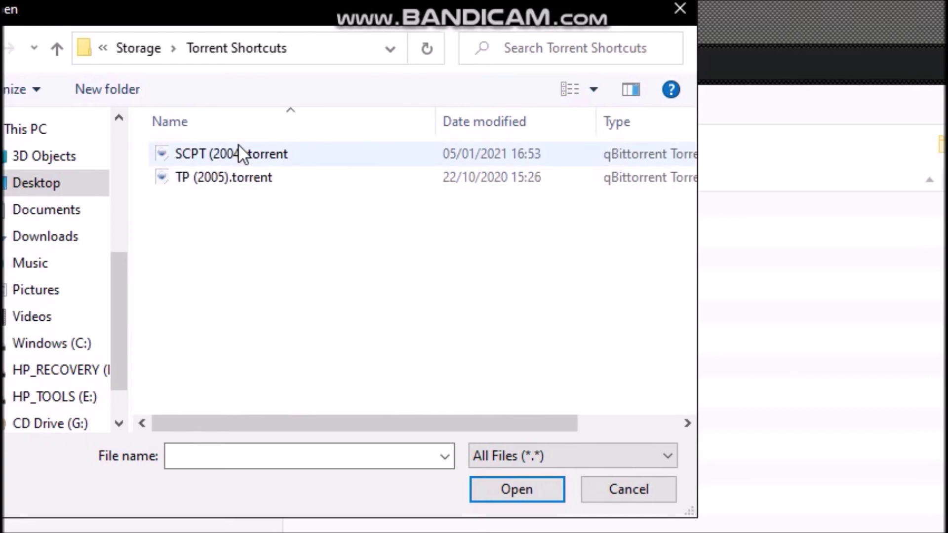
{"action": "double_click", "coordinate": [238, 151]}
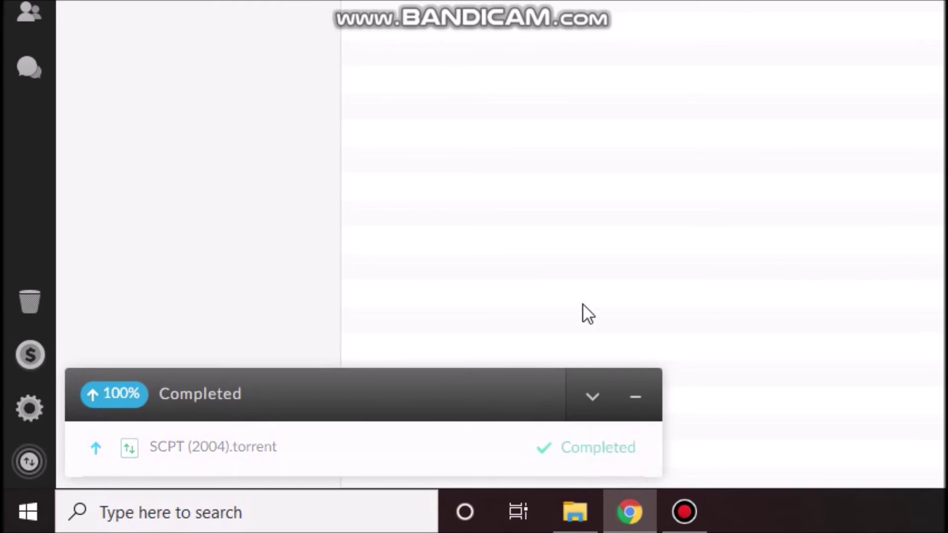
Step: Generate and copy a Get Link share link for SCPT (2004).torrent, then close the dialog
{"action": "left_click", "coordinate": [488, 134]}
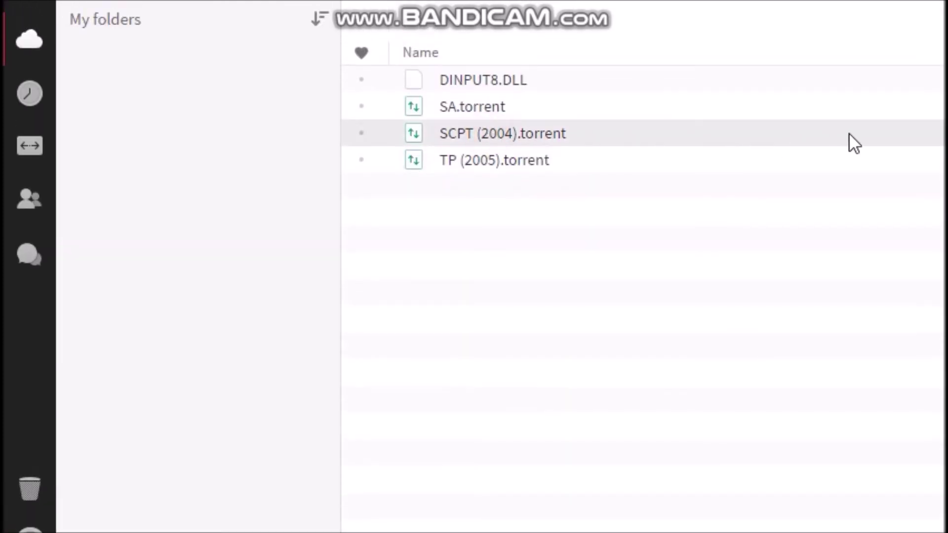
{"action": "left_click", "coordinate": [907, 134]}
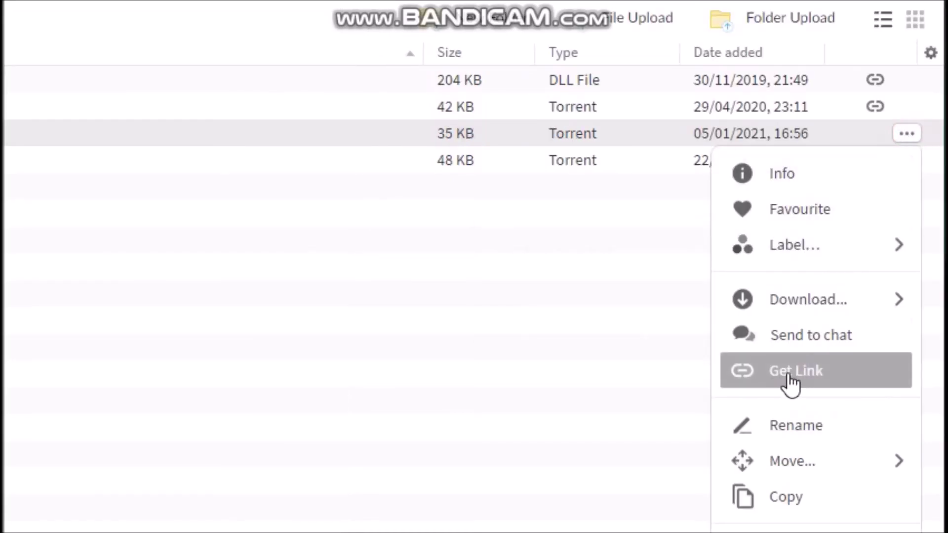
{"action": "left_click", "coordinate": [774, 370]}
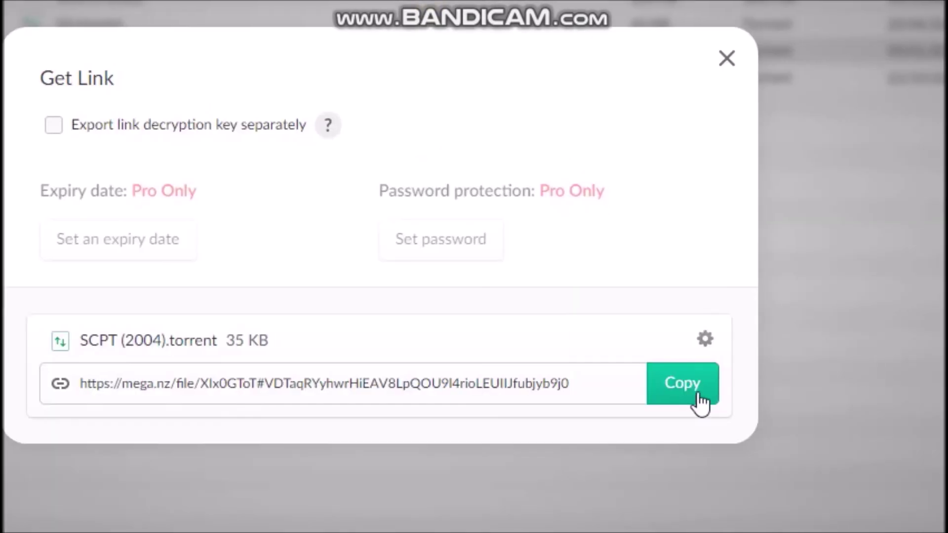
{"action": "left_click", "coordinate": [503, 475]}
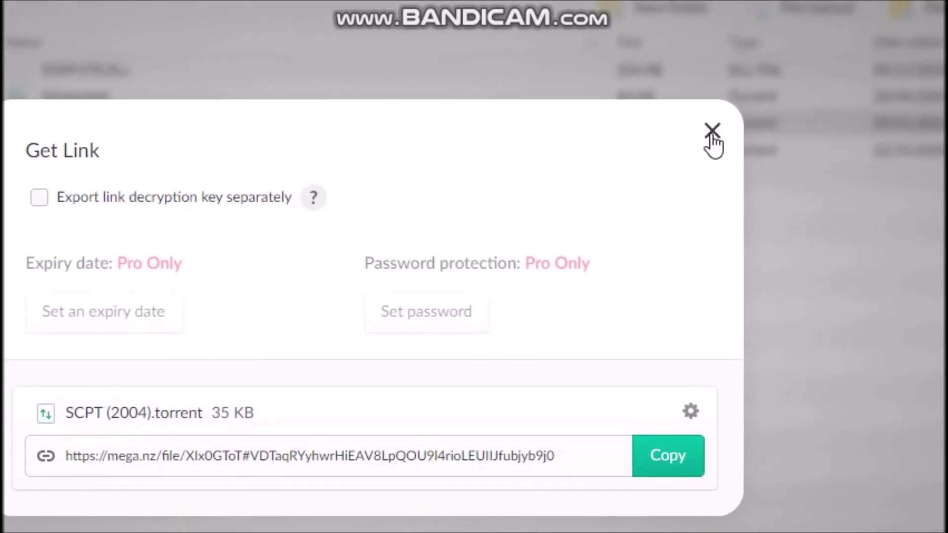
{"action": "left_click", "coordinate": [726, 58]}
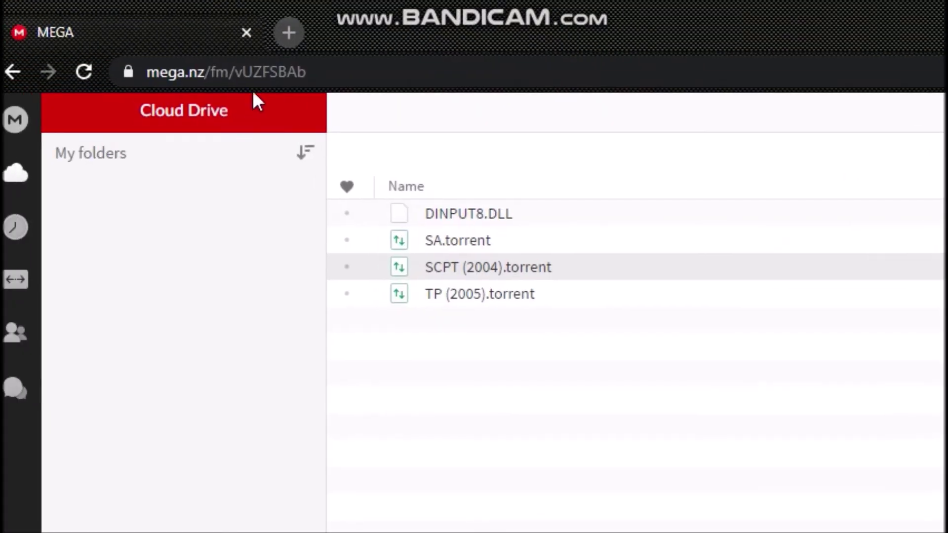
Step: Paste the copied MEGA link into a new tab to open the SCPT (2004).torrent download page
{"action": "left_click", "coordinate": [286, 33]}
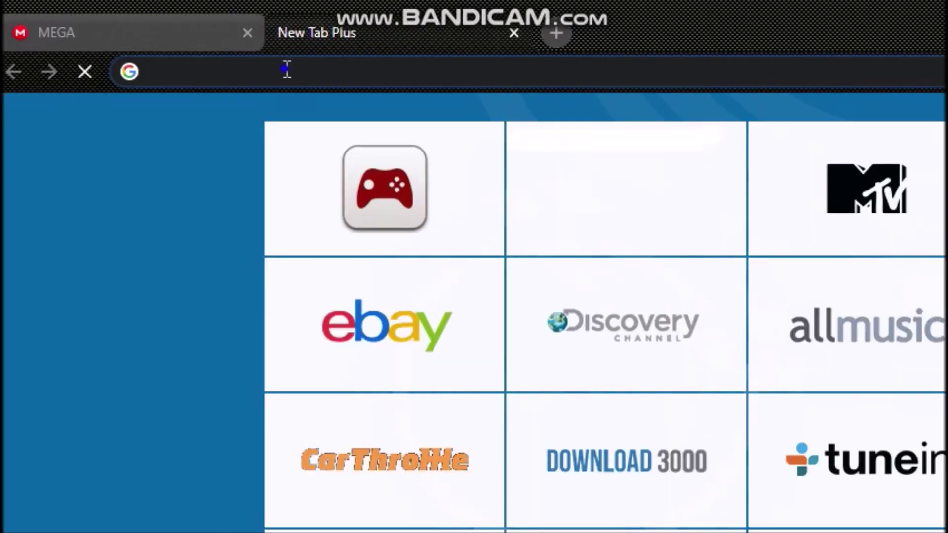
{"action": "right_click", "coordinate": [286, 70]}
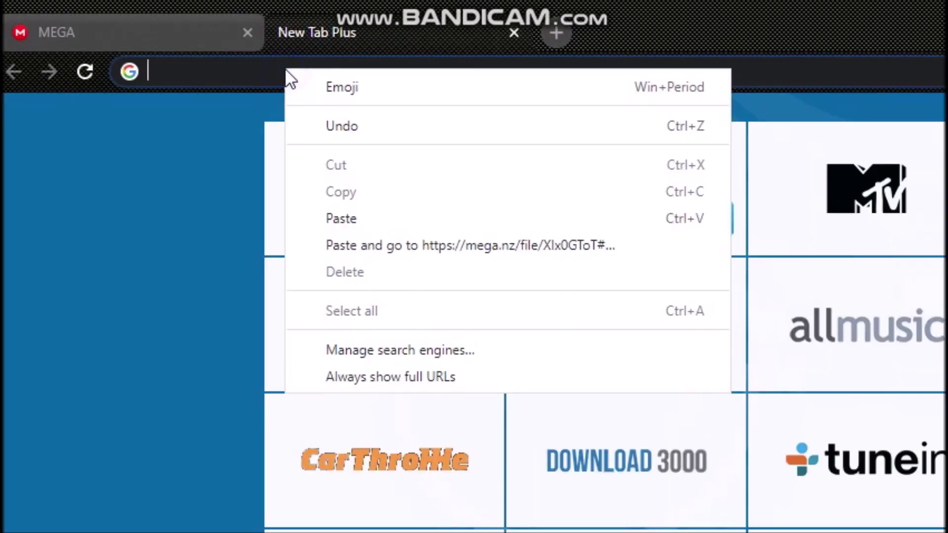
{"action": "left_click", "coordinate": [357, 249]}
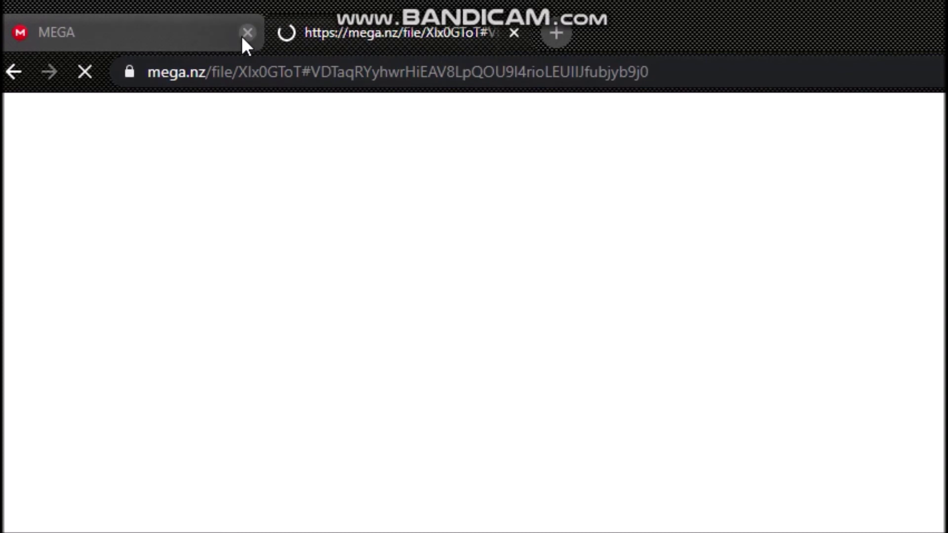
Step: Close the Cloud Drive tab and then close Chrome
{"action": "left_click", "coordinate": [210, 34]}
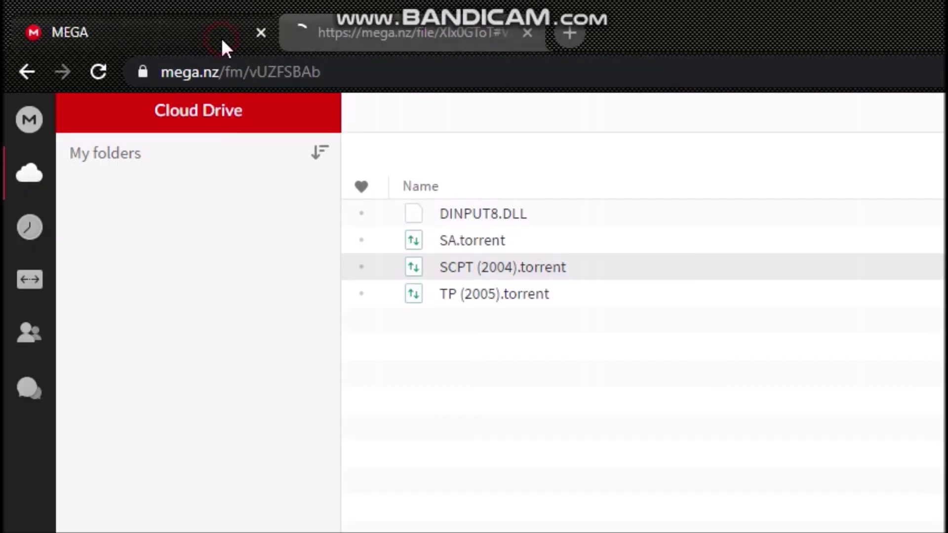
{"action": "left_click", "coordinate": [261, 33]}
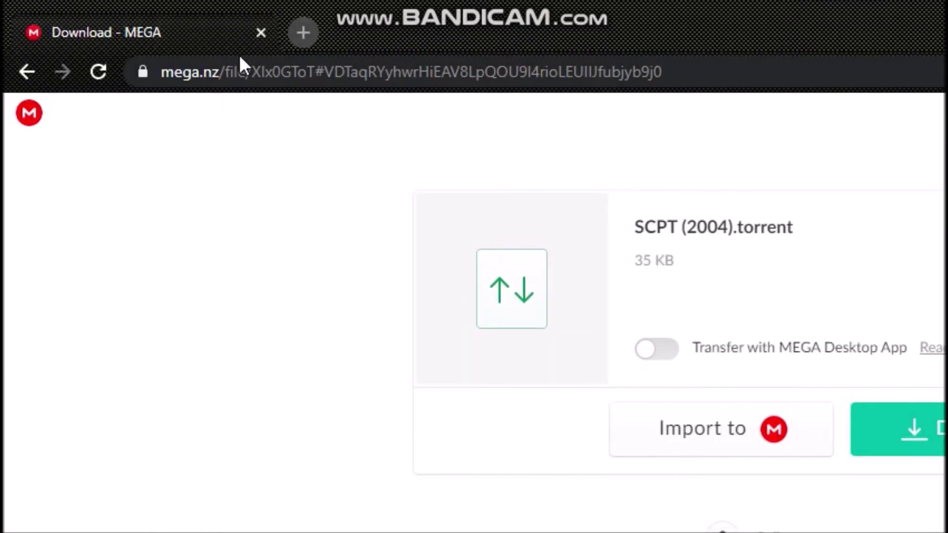
{"action": "left_click", "coordinate": [260, 31]}
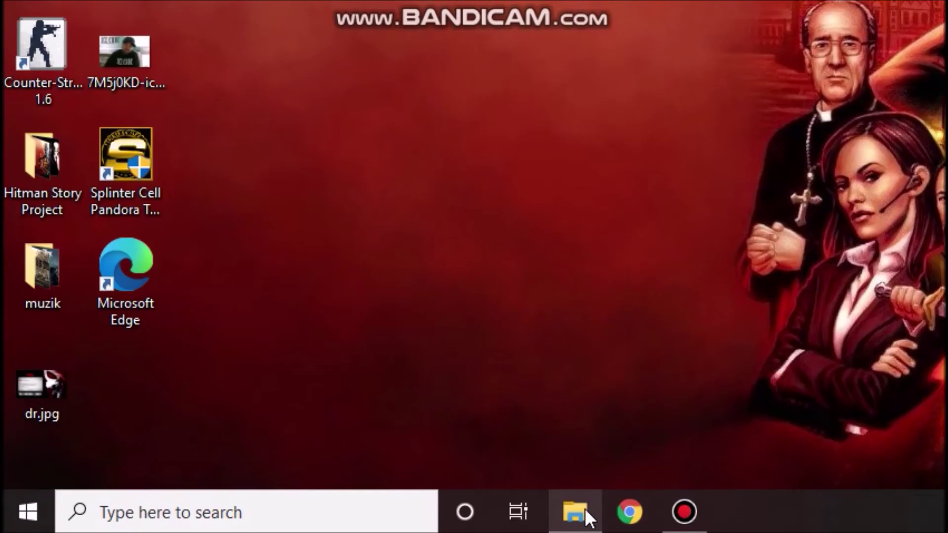
Step: Close the Torrent Shortcuts Explorer window, open the desktop Tools folder and launch qBittorrent
{"action": "left_click", "coordinate": [585, 508]}
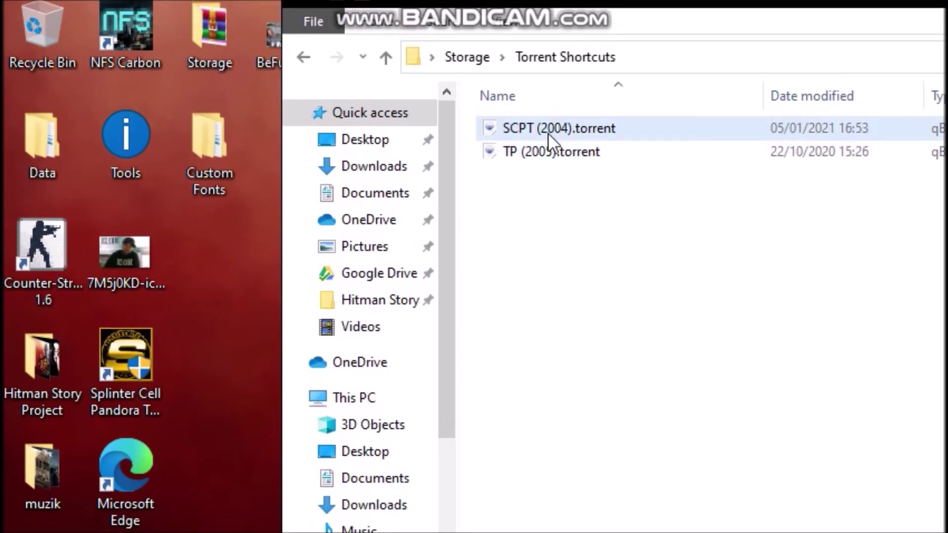
{"action": "left_click", "coordinate": [548, 132]}
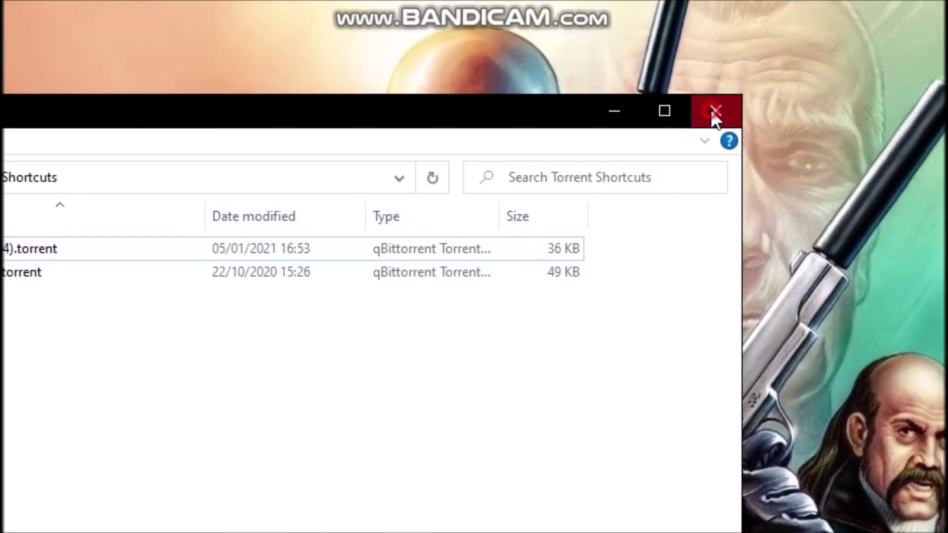
{"action": "left_click", "coordinate": [711, 110]}
{"action": "left_click", "coordinate": [147, 143]}
{"action": "double_click", "coordinate": [147, 263]}
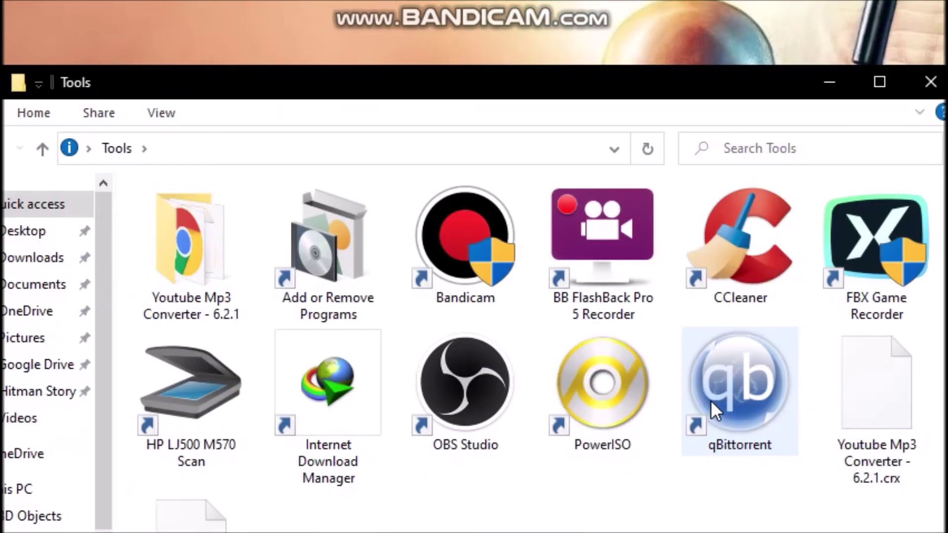
{"action": "double_click", "coordinate": [712, 401]}
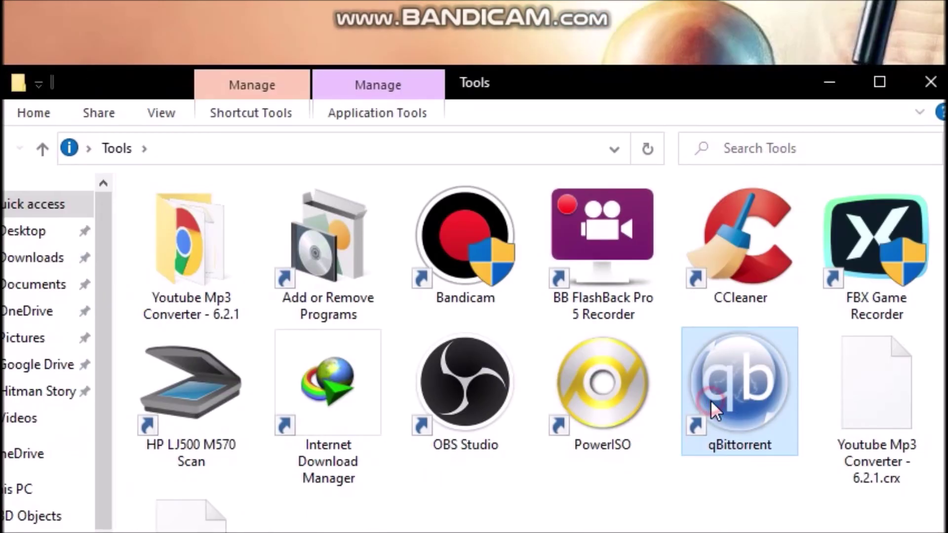